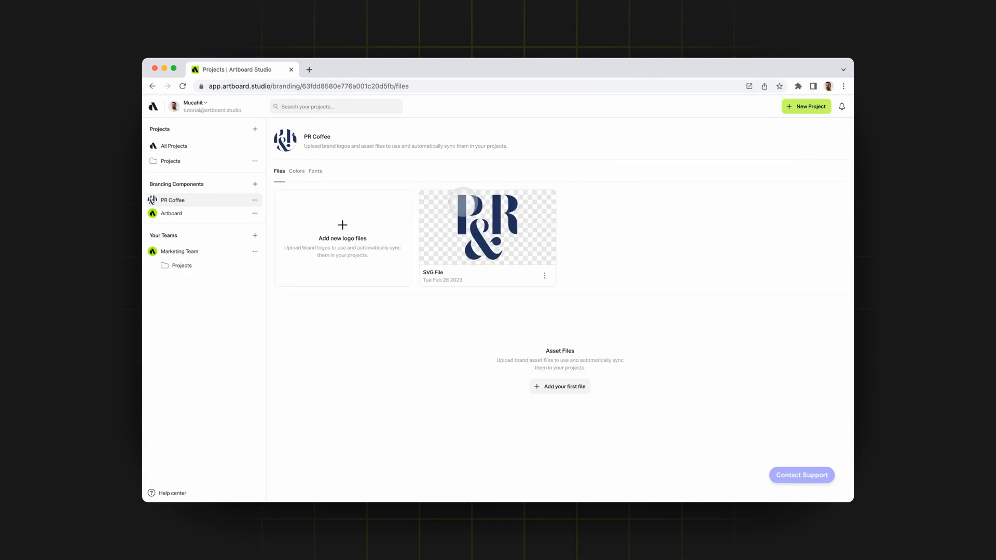
Upload logo.svg to PR Coffee's logo files and image 1.jpeg to its asset files
{"action": "left_click", "coordinate": [343, 225]}
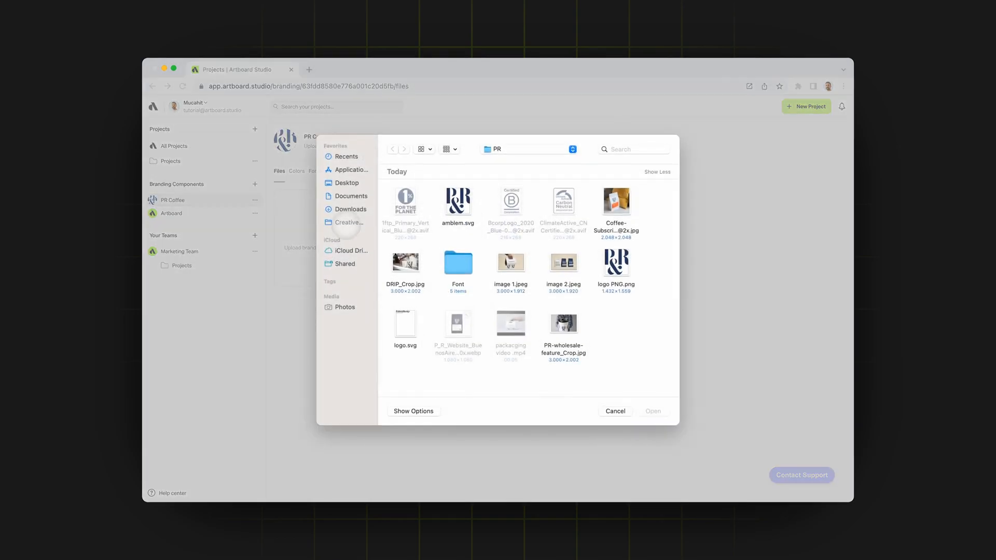
{"action": "double_click", "coordinate": [406, 324]}
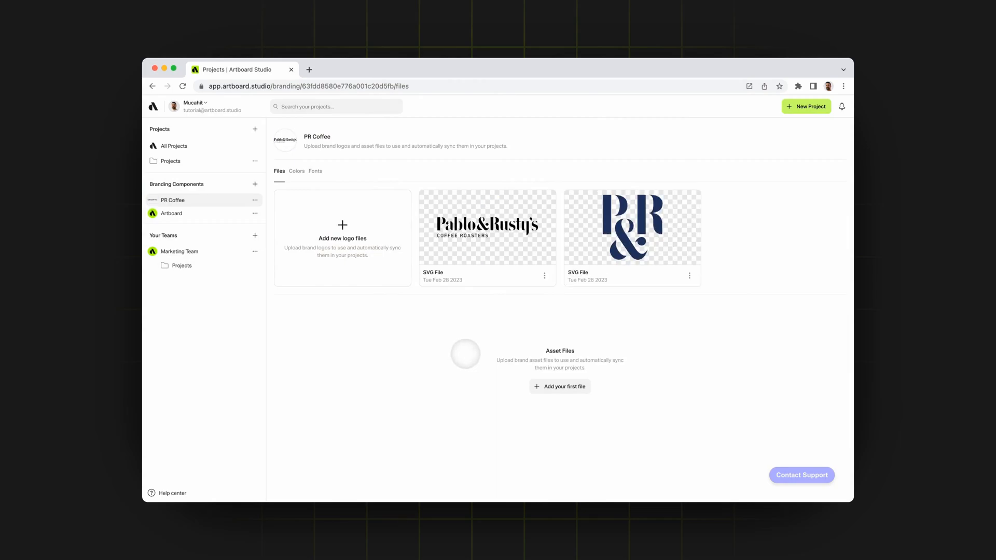
{"action": "left_click", "coordinate": [564, 387]}
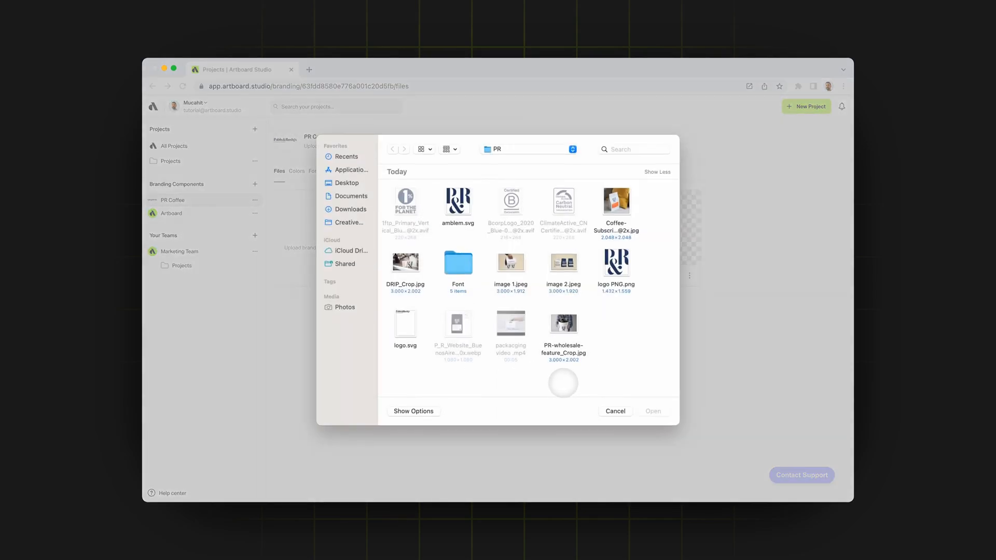
{"action": "left_click", "coordinate": [511, 265]}
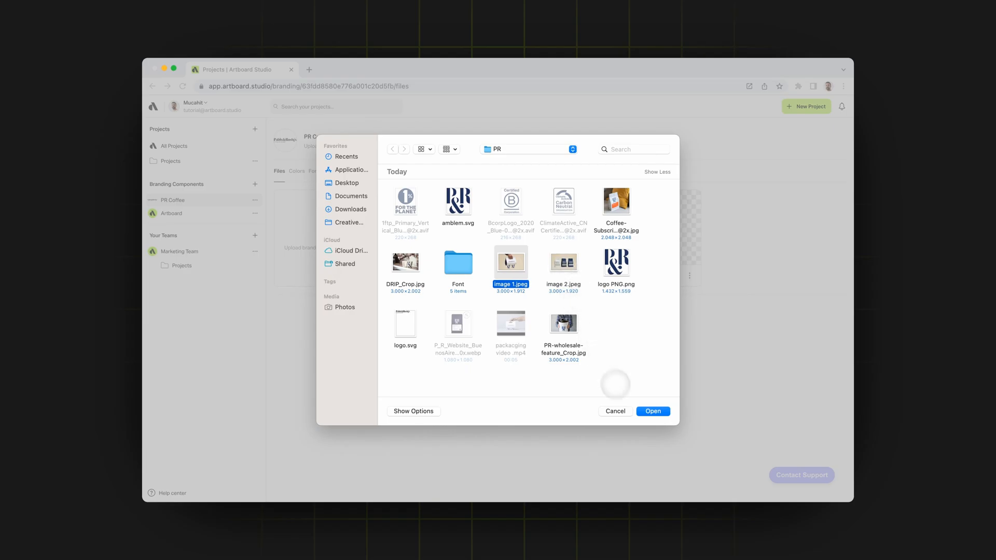
{"action": "left_click", "coordinate": [653, 411]}
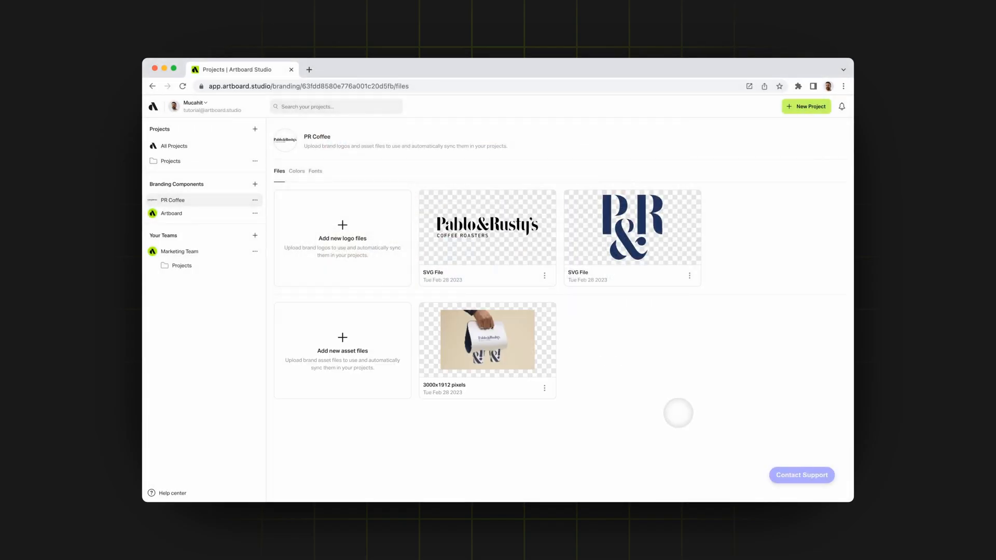
Upload the 2048x2048 coffee subscription JPG and DRIP_Crop.jpg to PR Coffee's asset files
{"action": "left_click", "coordinate": [342, 337]}
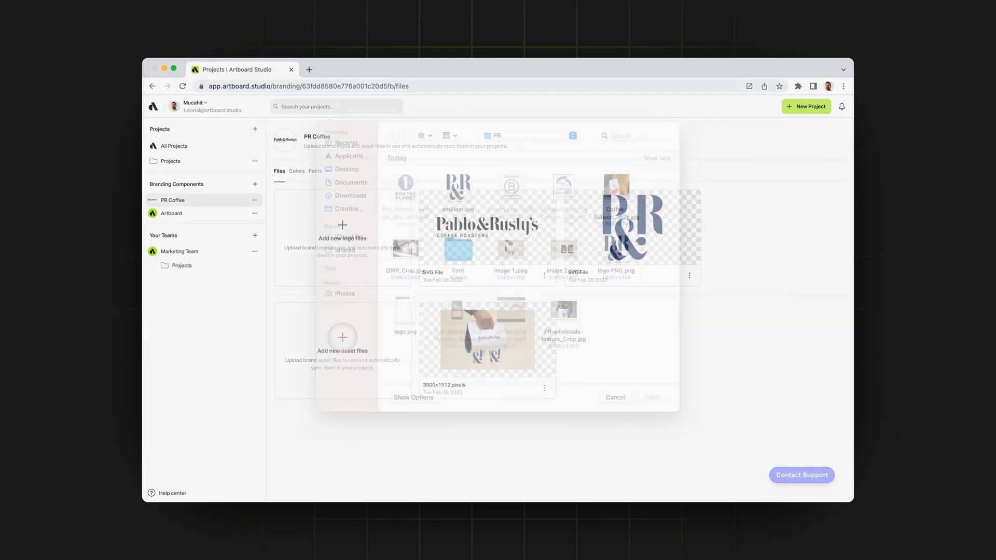
{"action": "left_click", "coordinate": [612, 205]}
{"action": "left_click", "coordinate": [653, 411]}
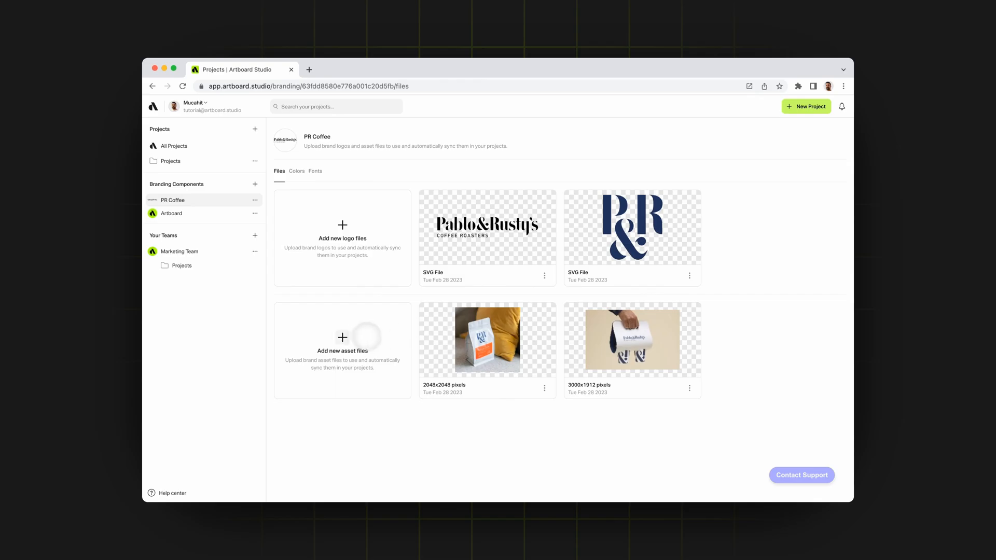
{"action": "left_click", "coordinate": [342, 338]}
{"action": "left_click", "coordinate": [406, 264]}
{"action": "double_click", "coordinate": [407, 263]}
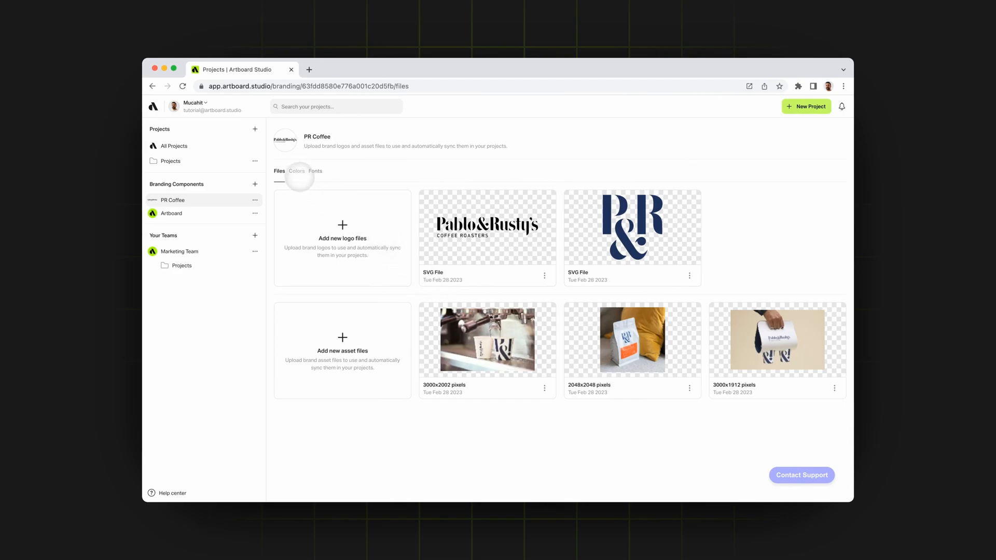
Add a solid brand color to PR Coffee and set its hex value to 1C355E
{"action": "left_click", "coordinate": [296, 172]}
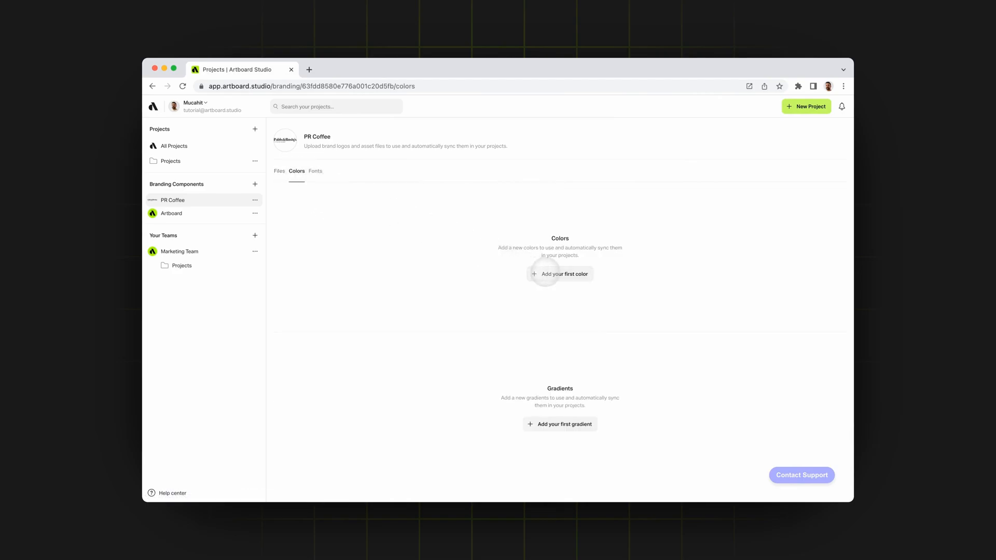
{"action": "left_click", "coordinate": [545, 273]}
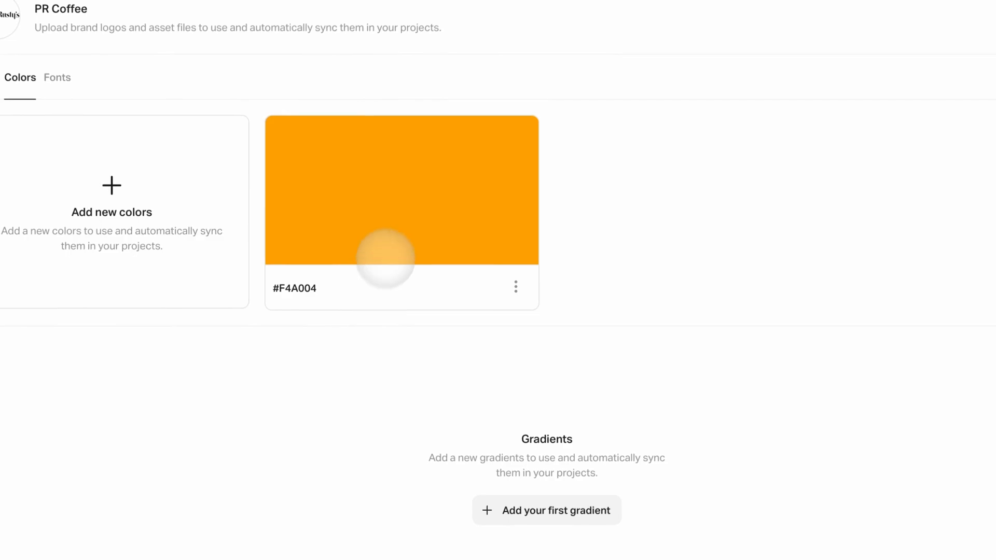
{"action": "left_click", "coordinate": [384, 263]}
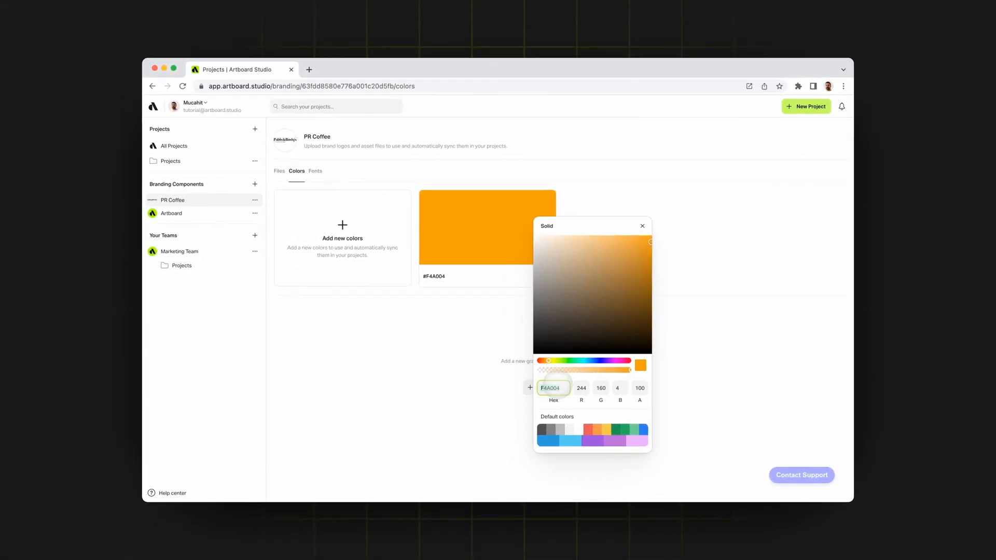
{"action": "left_click", "coordinate": [557, 385]}
{"action": "type", "text": "1c355e"}
{"action": "left_click", "coordinate": [453, 378]}
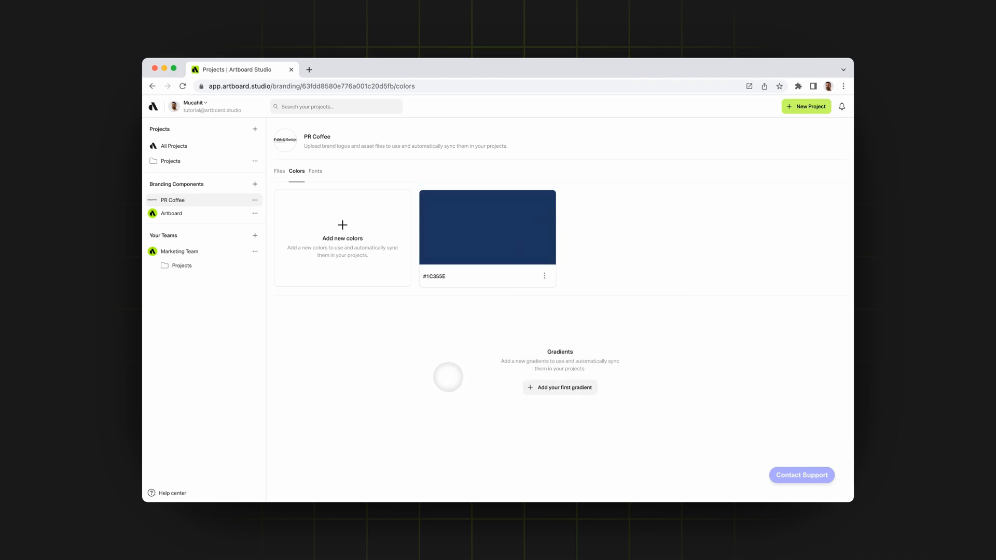
Upload DINNextW1G-Bold.otf from the Font folder as PR Coffee's first custom font and confirm its license
{"action": "left_click", "coordinate": [314, 171]}
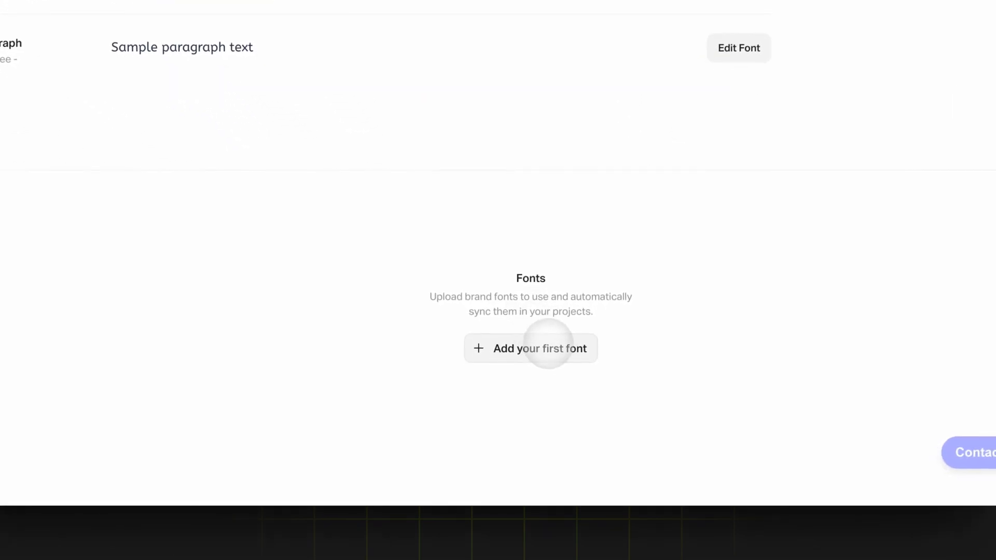
{"action": "left_click", "coordinate": [561, 422]}
{"action": "double_click", "coordinate": [331, 31]}
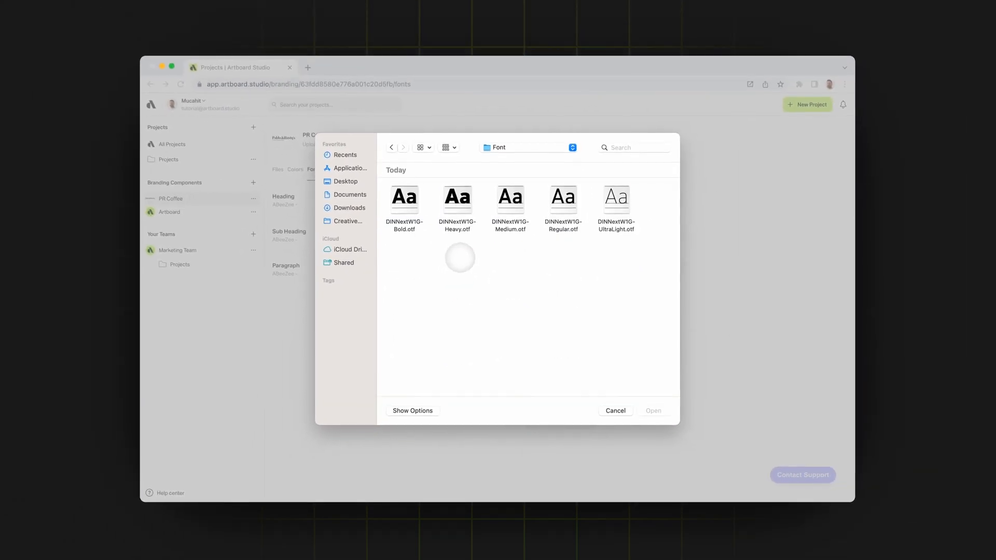
{"action": "double_click", "coordinate": [412, 210]}
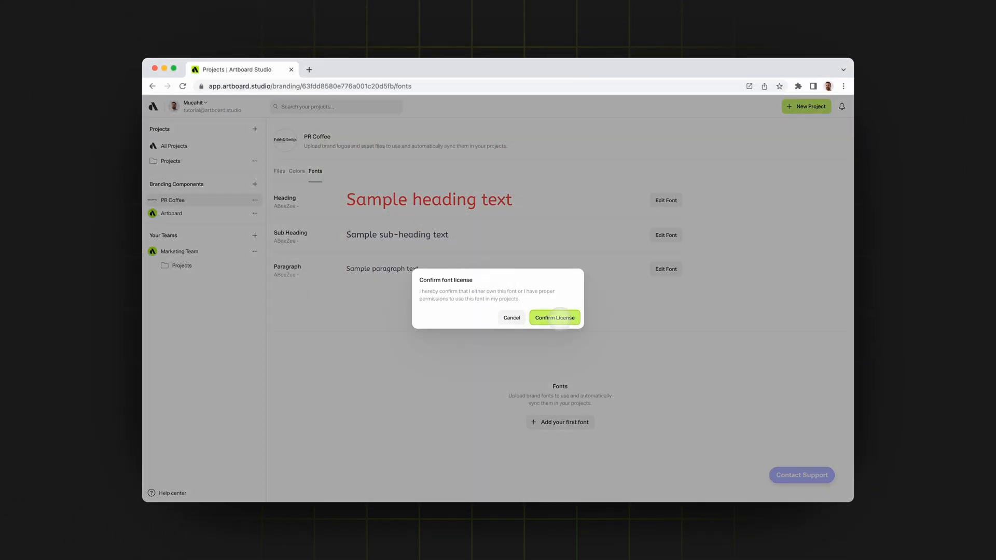
{"action": "left_click", "coordinate": [558, 318]}
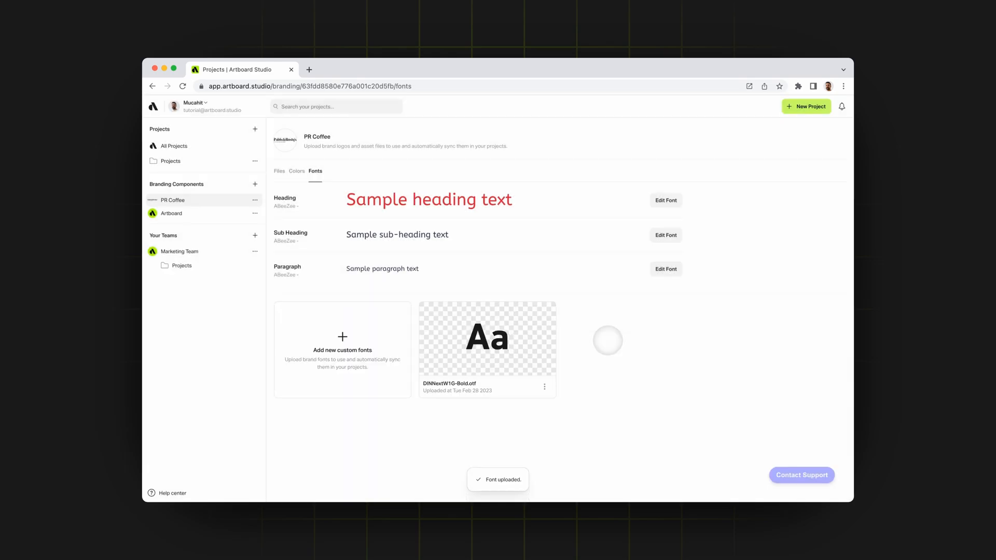
Set the Heading style to DINNextW1G-Bold.otf with font color 1C355E and a larger font size, and save it
{"action": "left_click", "coordinate": [663, 203]}
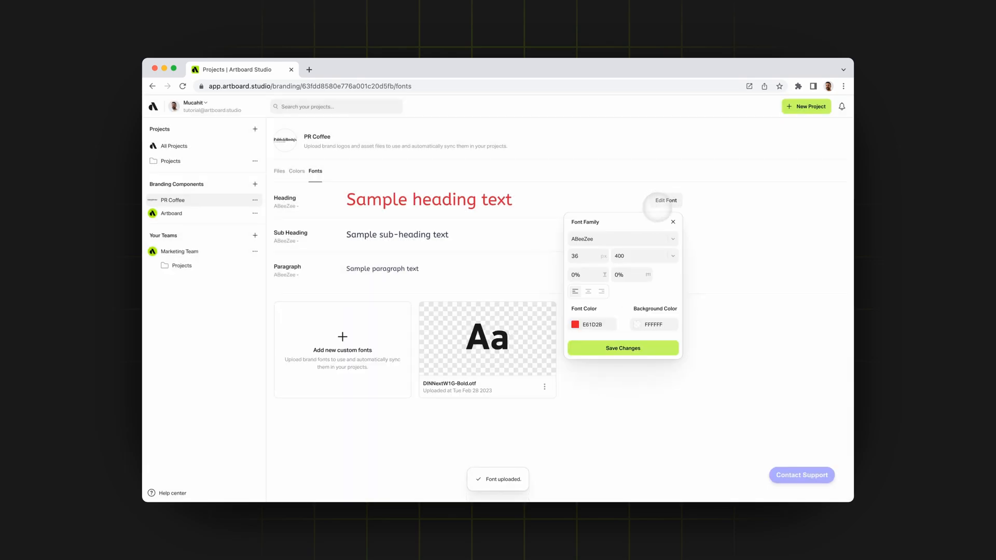
{"action": "left_click", "coordinate": [613, 239]}
{"action": "left_click", "coordinate": [514, 287]}
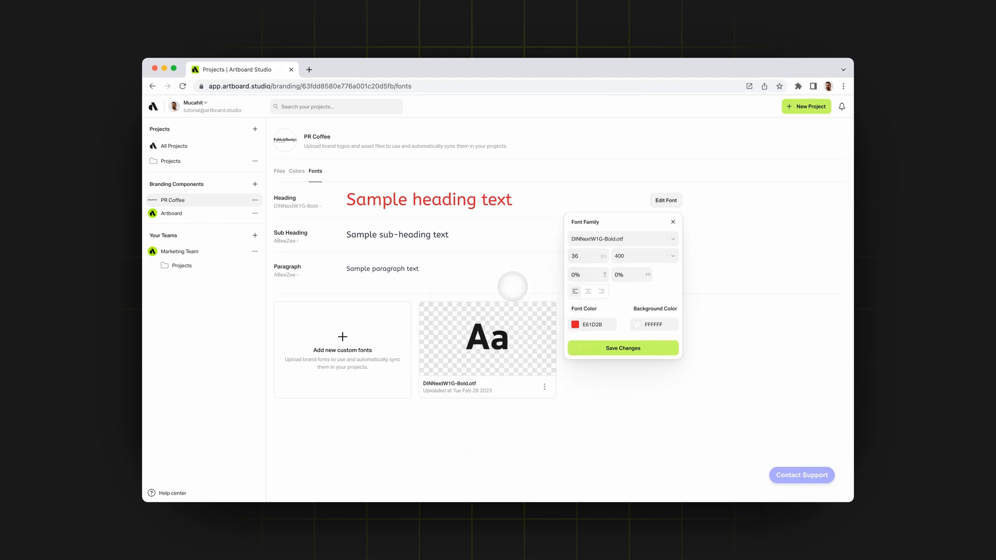
{"action": "left_click", "coordinate": [575, 325]}
{"action": "left_click", "coordinate": [469, 383]}
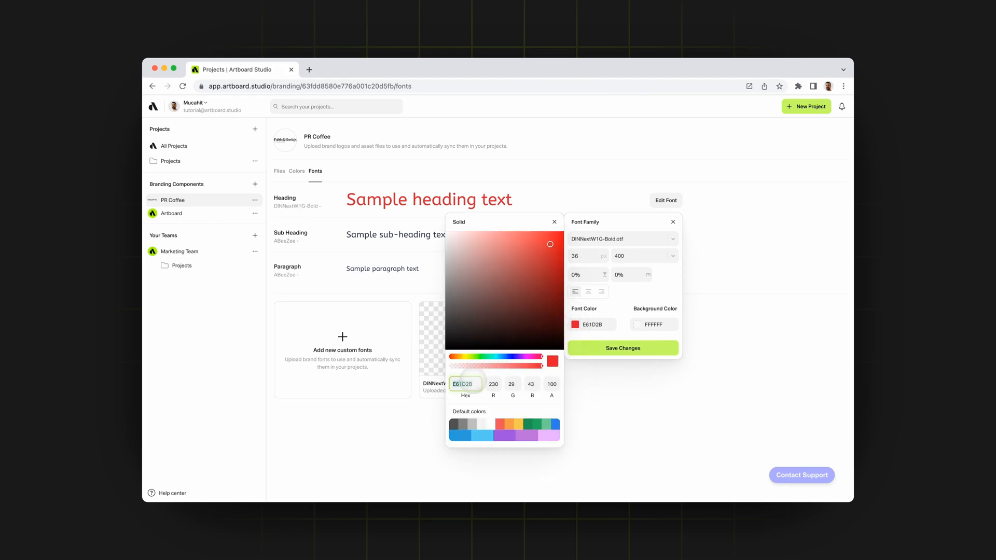
{"action": "type", "text": "1c355e"}
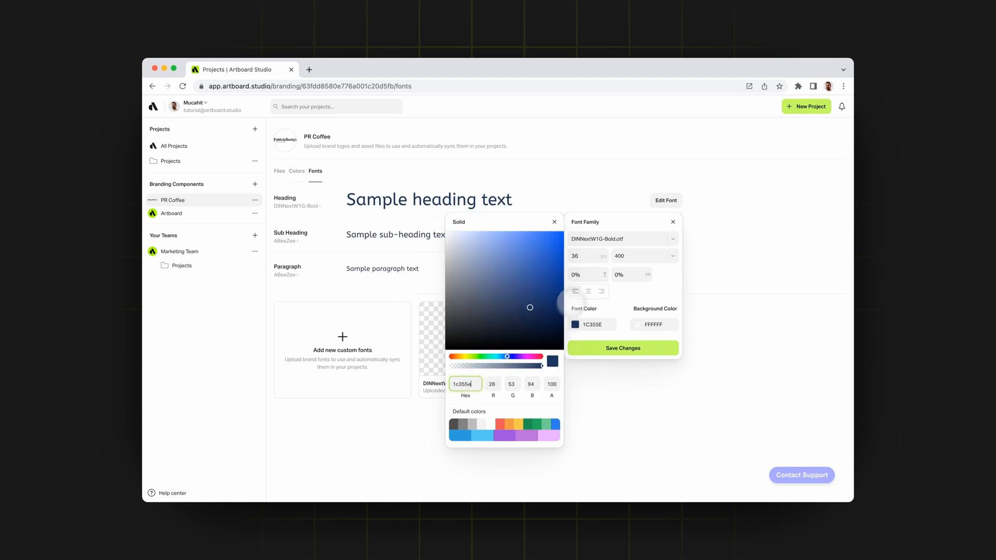
{"action": "left_click", "coordinate": [590, 258]}
{"action": "left_click", "coordinate": [623, 348]}
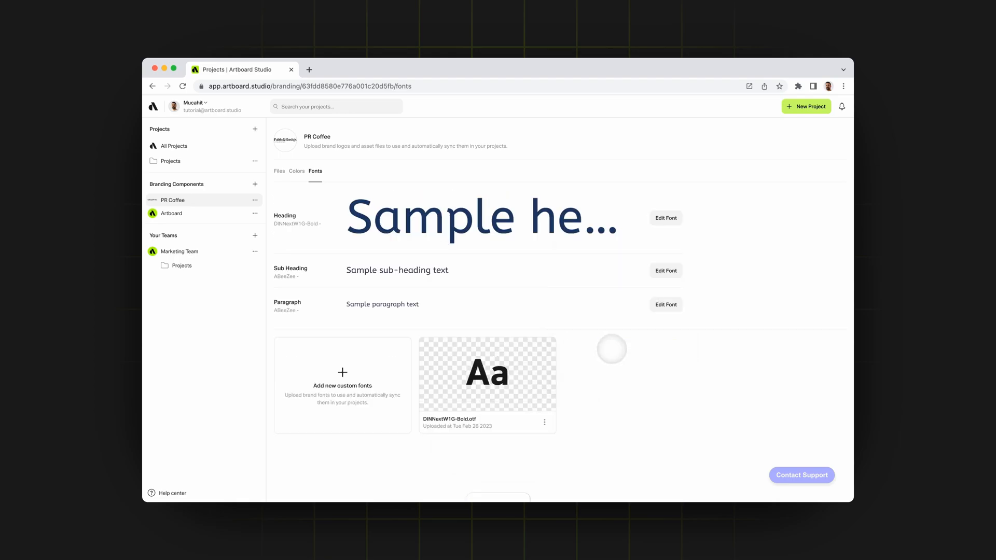
Upload DINNextW1G-Regular.otf as another custom brand font and confirm its license
{"action": "left_click", "coordinate": [342, 373]}
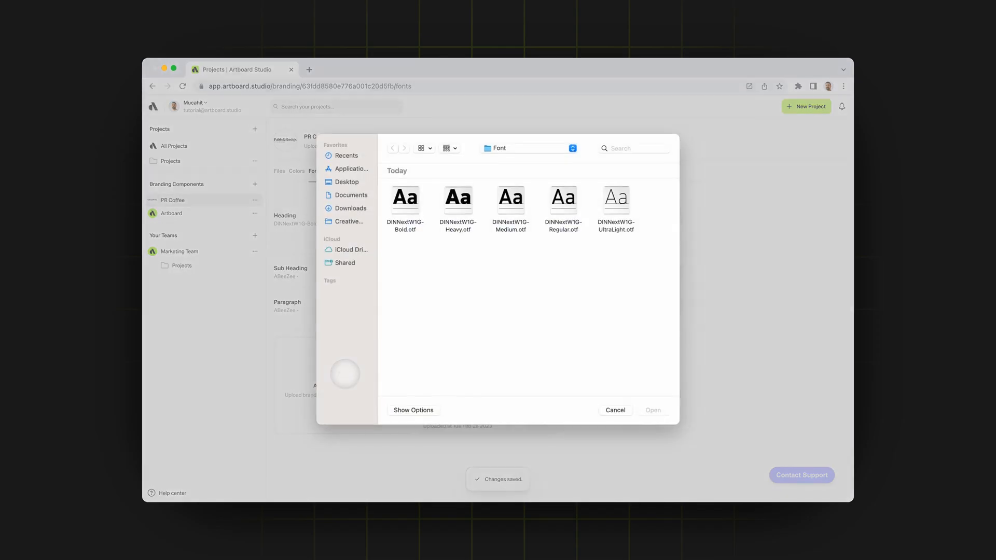
{"action": "double_click", "coordinate": [565, 203]}
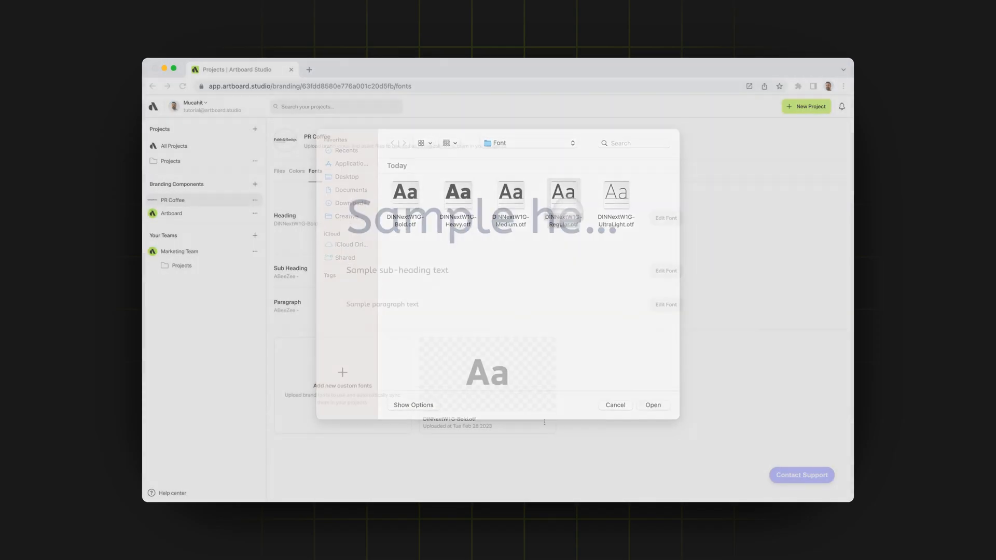
{"action": "left_click", "coordinate": [566, 317]}
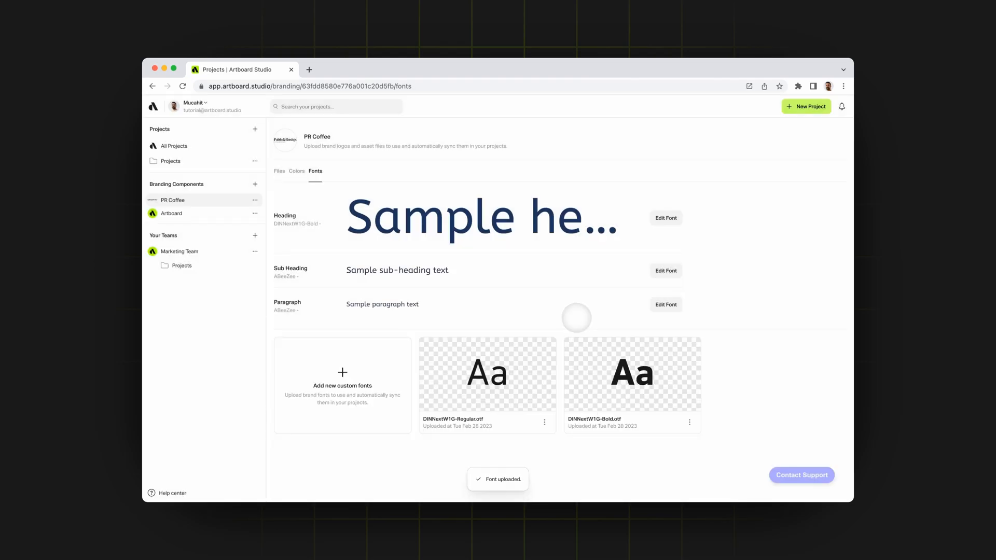
Set the Paragraph style to DINNextW1G-Regular with font color 1A3365 and save the changes
{"action": "left_click", "coordinate": [662, 308]}
{"action": "left_click", "coordinate": [621, 343]}
{"action": "left_click", "coordinate": [519, 401]}
{"action": "left_click", "coordinate": [577, 428]}
{"action": "double_click", "coordinate": [470, 432]}
{"action": "type", "text": "1A3365"}
{"action": "left_click", "coordinate": [583, 451]}
Upload DINNextW1G-Medium.otf as another custom brand font and confirm its license
{"action": "left_click", "coordinate": [347, 374]}
{"action": "left_click", "coordinate": [504, 210]}
{"action": "left_click", "coordinate": [653, 411]}
{"action": "left_click", "coordinate": [568, 316]}
Set the Sub Heading style to DINNextW1G-Medium with font color 1A3365 and save the changes
{"action": "left_click", "coordinate": [666, 270]}
{"action": "left_click", "coordinate": [595, 309]}
{"action": "left_click", "coordinate": [530, 382]}
{"action": "left_click", "coordinate": [576, 396]}
{"action": "double_click", "coordinate": [469, 431]}
{"action": "type", "text": "1A3365"}
{"action": "left_click", "coordinate": [588, 419]}
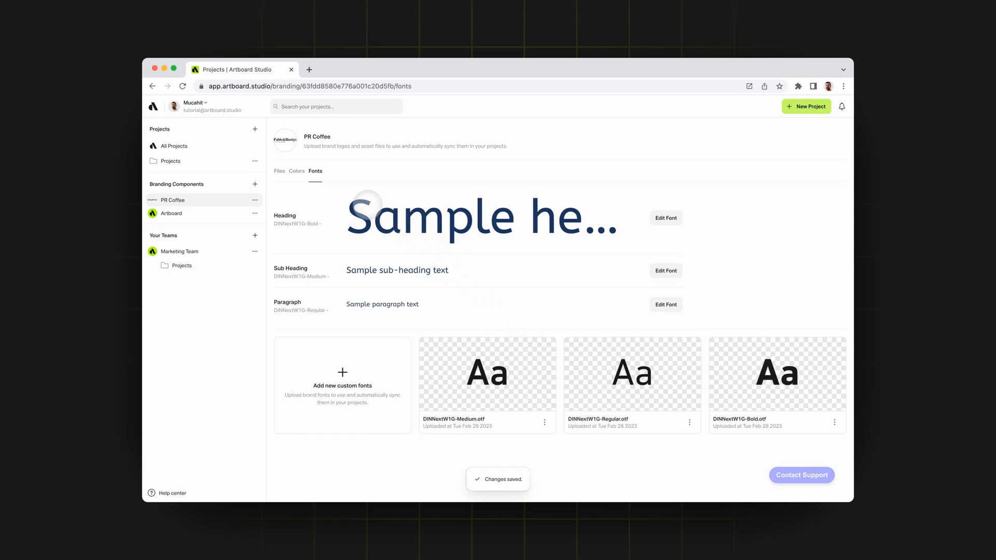
Create a new project from All Projects and dismiss the custom artboard sizes dialog
{"action": "left_click", "coordinate": [203, 145]}
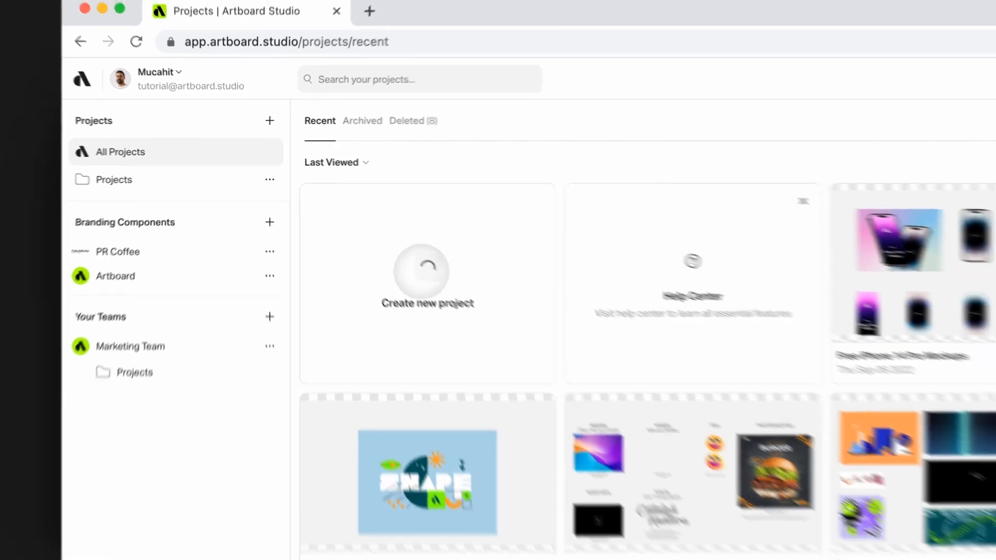
{"action": "left_click", "coordinate": [338, 212]}
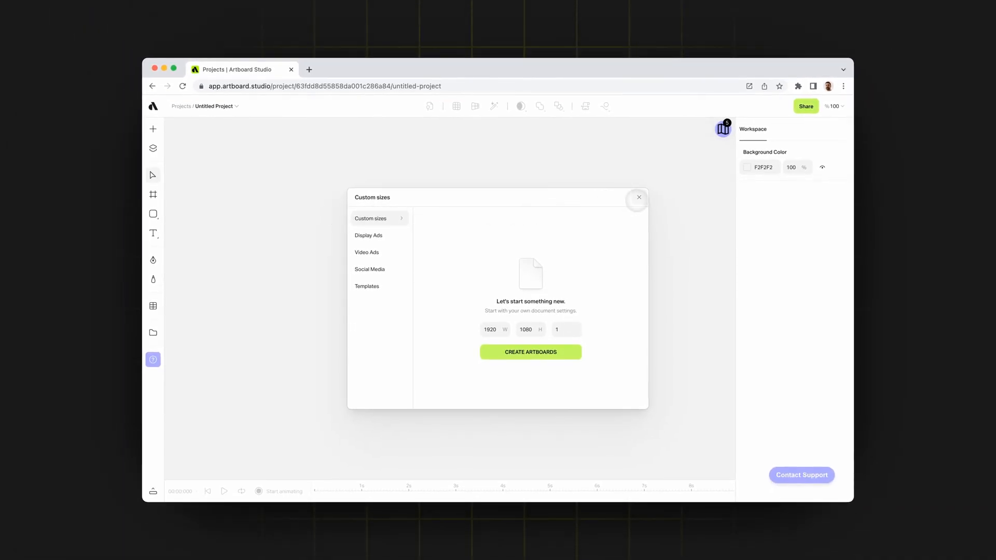
{"action": "left_click", "coordinate": [637, 200]}
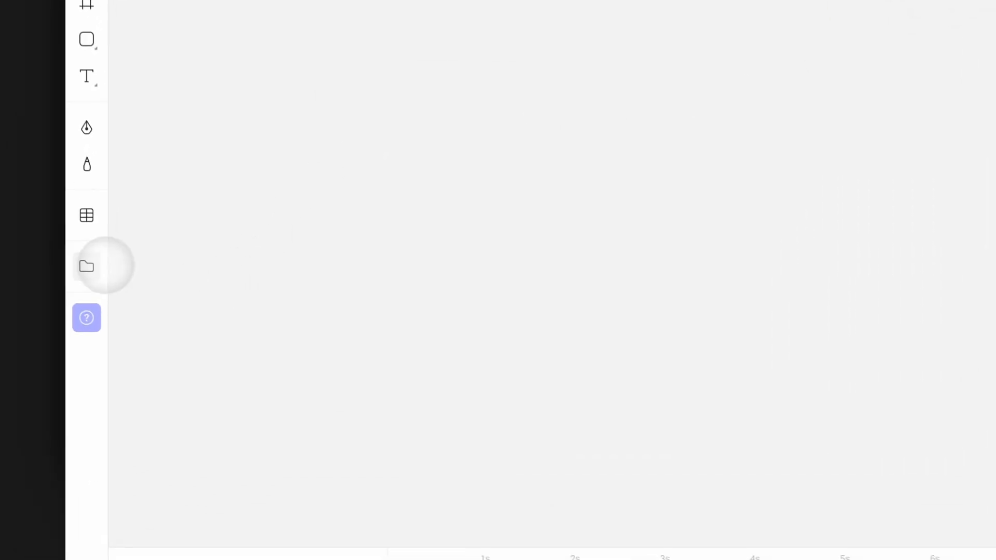
Open the PR Coffee asset folder and place the 3000x2002 px coffee cups photo on the canvas
{"action": "left_click", "coordinate": [153, 333]}
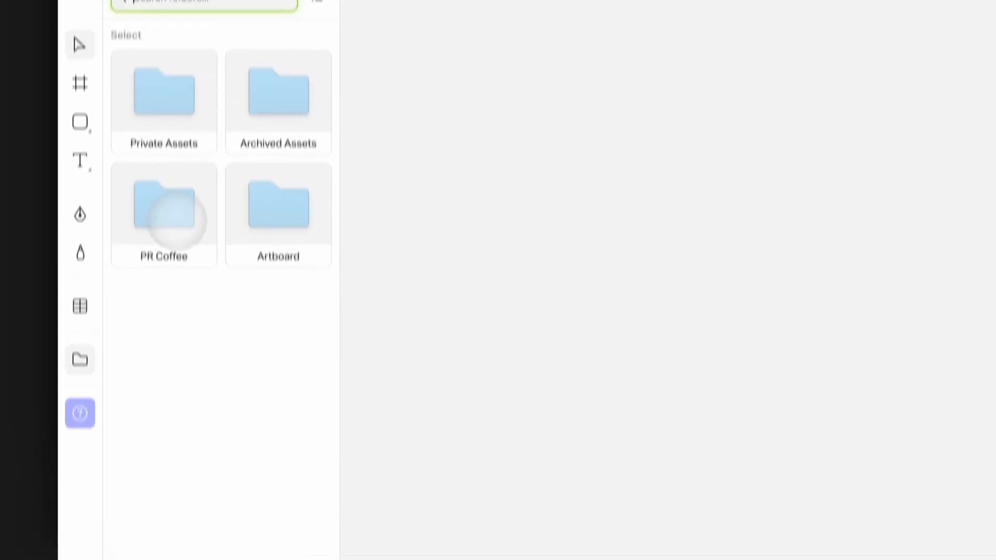
{"action": "left_click", "coordinate": [165, 91]}
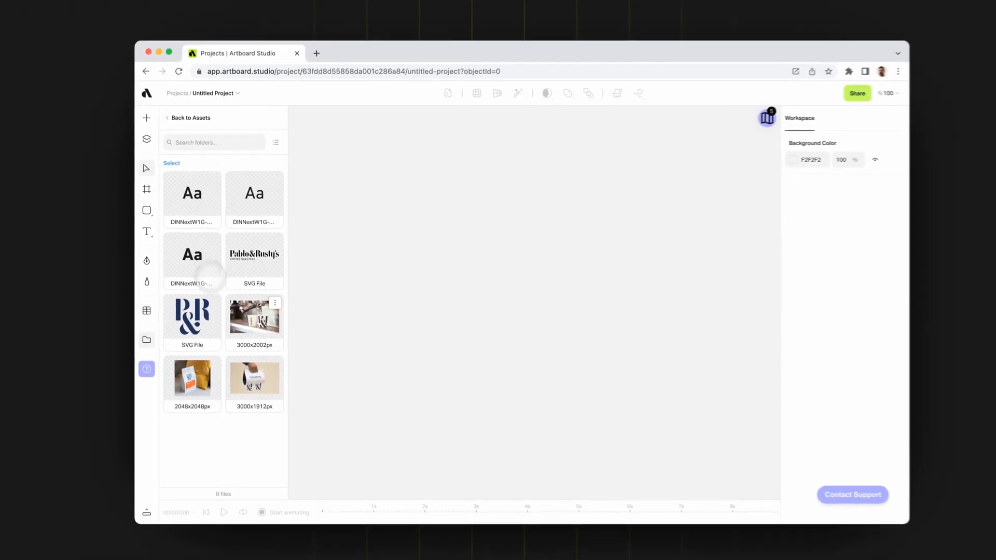
{"action": "left_click_drag", "start_coordinate": [278, 369], "coordinate": [507, 240]}
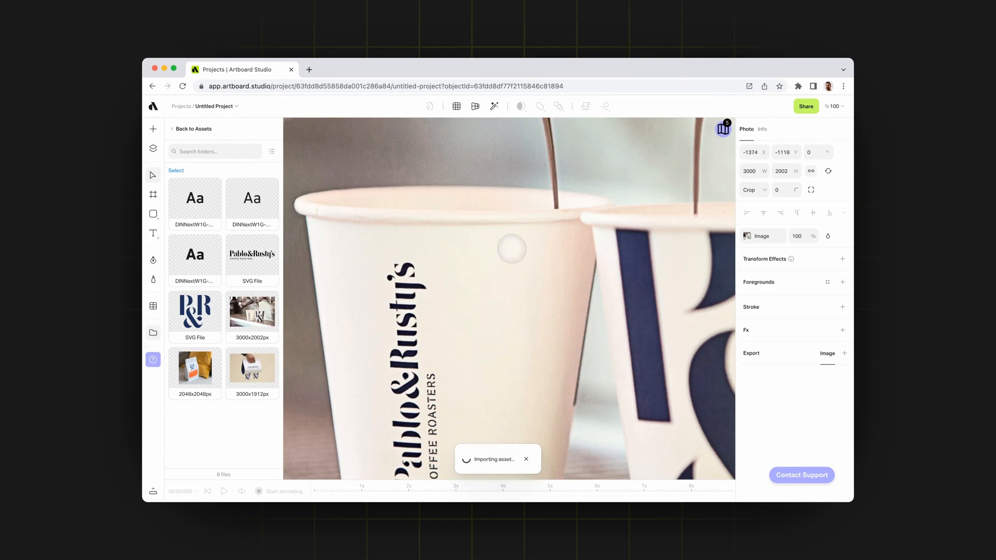
Place the P&R emblem logo beside the coffee cups photo and the 3000x1912 px carrier photo below it
{"action": "scroll", "coordinate": [514, 250], "scroll_direction": "up", "scroll_amount": 4}
{"action": "left_click_drag", "start_coordinate": [195, 311], "coordinate": [370, 299]}
{"action": "scroll", "coordinate": [323, 313], "scroll_direction": "left", "scroll_amount": 1}
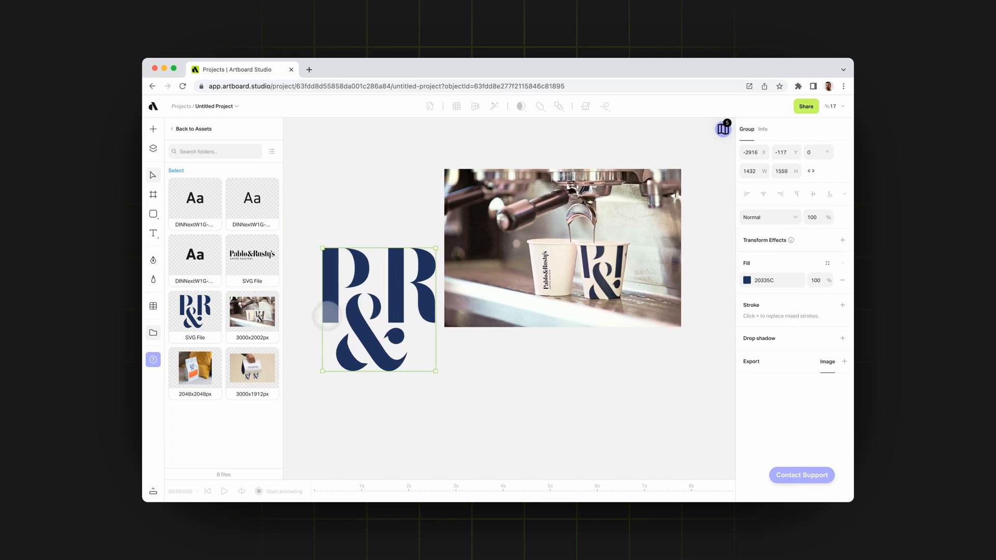
{"action": "left_click_drag", "start_coordinate": [252, 368], "coordinate": [566, 391]}
Add the text "Sample text" beside the coffee cups photo and apply the PR Coffee Heading text style
{"action": "scroll", "coordinate": [562, 382], "scroll_direction": "down", "scroll_amount": 2}
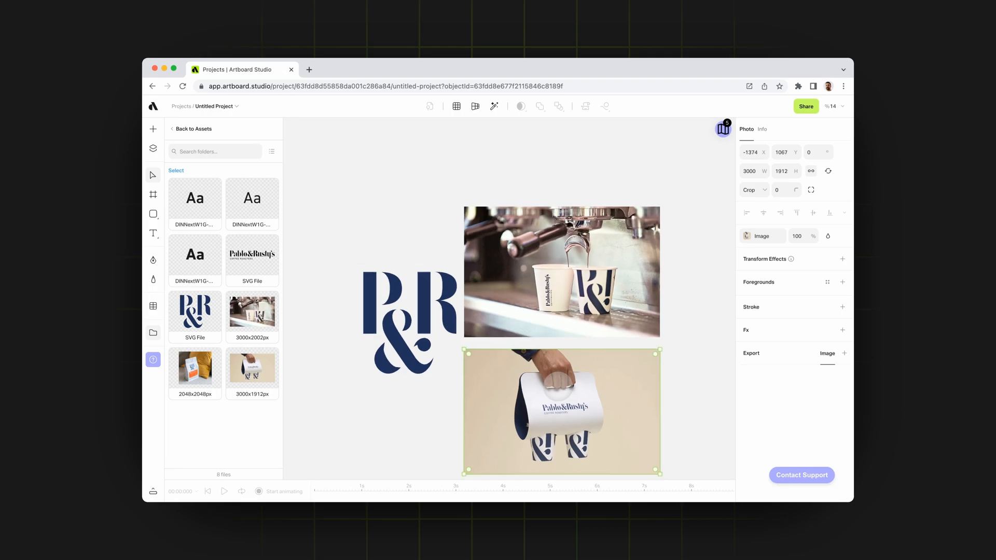
{"action": "scroll", "coordinate": [561, 380], "scroll_direction": "right", "scroll_amount": 3}
{"action": "left_click", "coordinate": [601, 333]}
{"action": "key", "text": "t"}
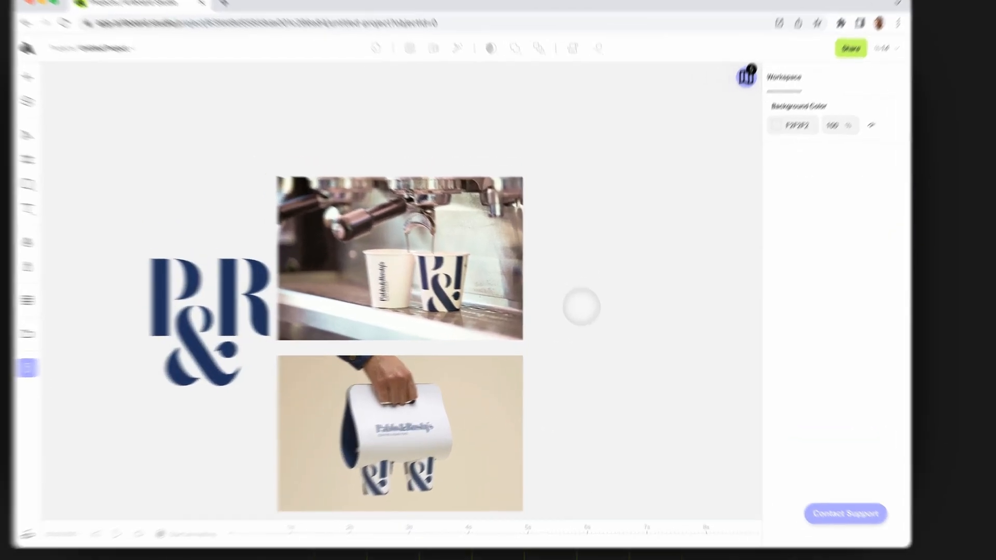
{"action": "left_click", "coordinate": [596, 278]}
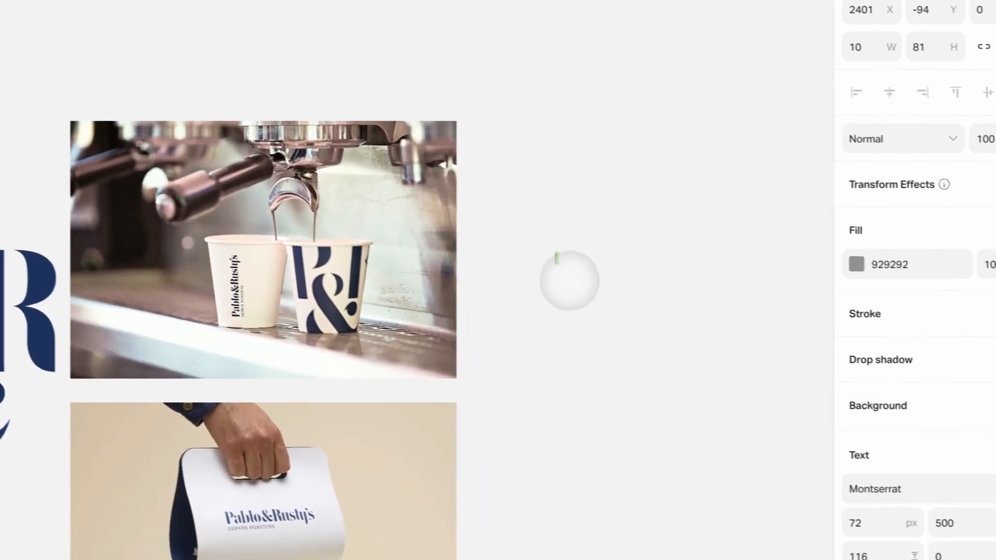
{"action": "type", "text": "Sample text"}
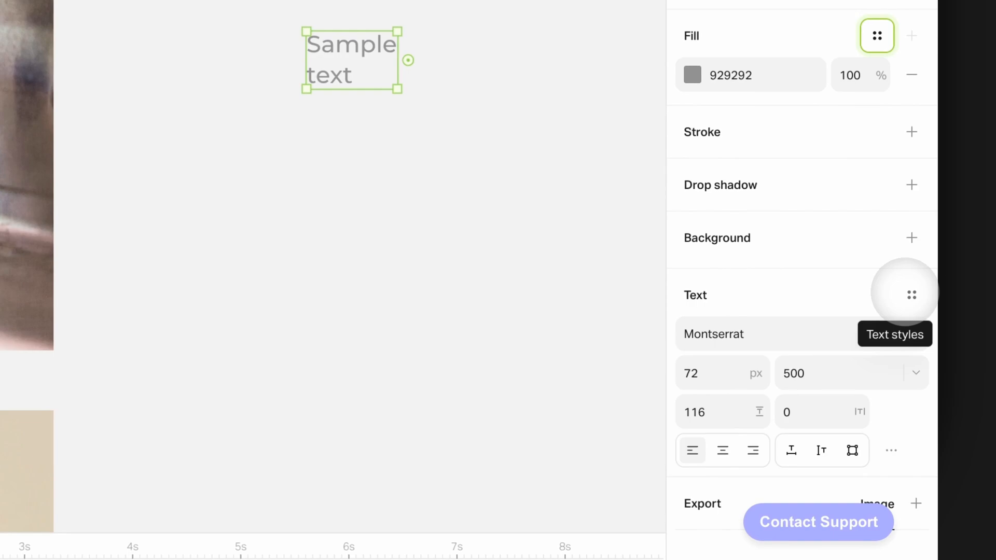
{"action": "left_click", "coordinate": [912, 295]}
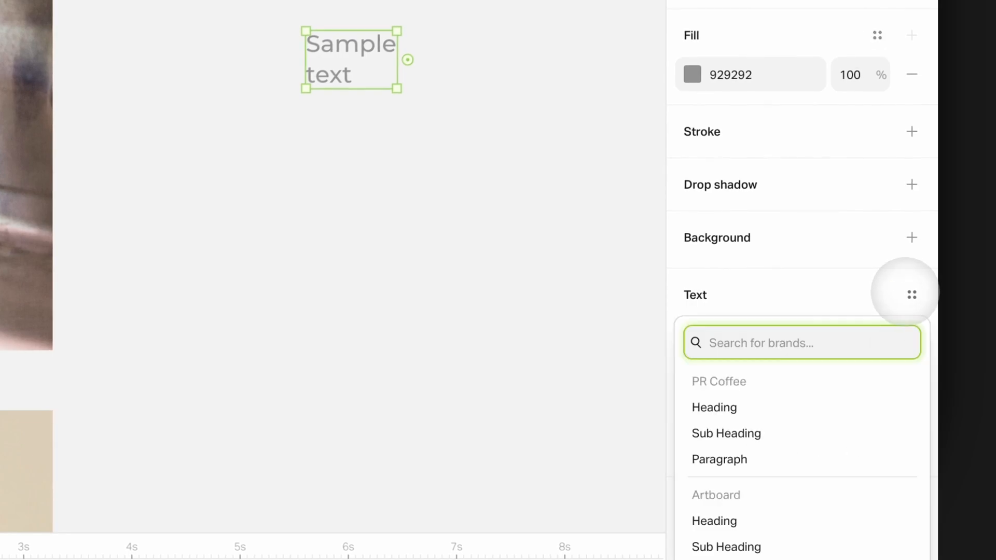
{"action": "left_click", "coordinate": [747, 406]}
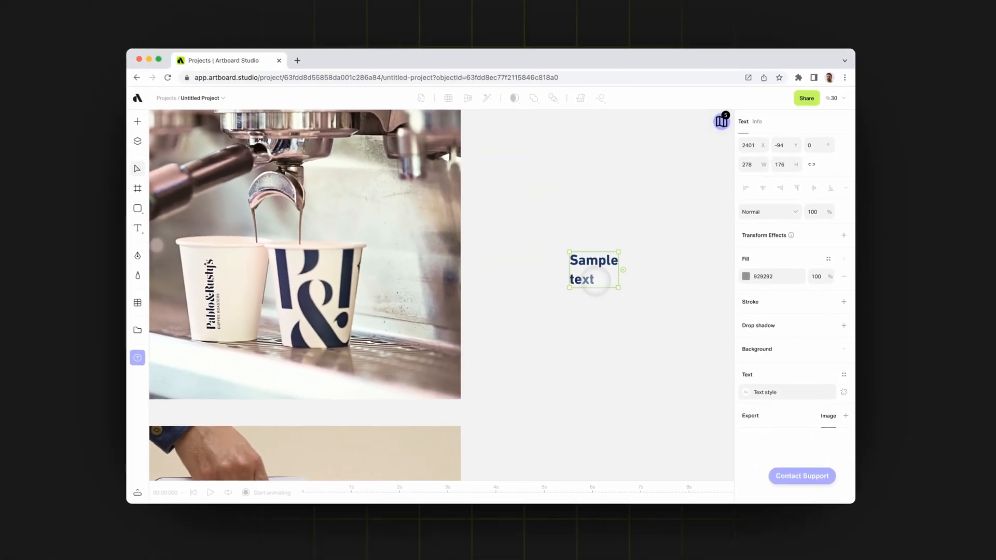
Duplicate the sample text, apply the PR Coffee Sub Heading style to the copy and place it directly under the heading
{"action": "left_click_drag", "start_coordinate": [352, 44], "coordinate": [351, 143]}
{"action": "left_click_drag", "start_coordinate": [598, 309], "coordinate": [599, 320]}
{"action": "left_click", "coordinate": [839, 397]}
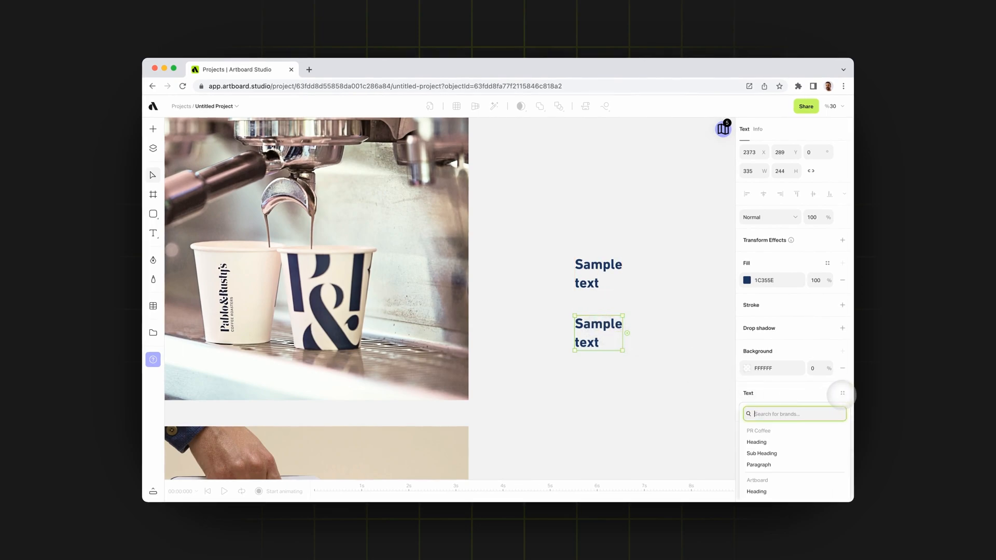
{"action": "left_click", "coordinate": [775, 455]}
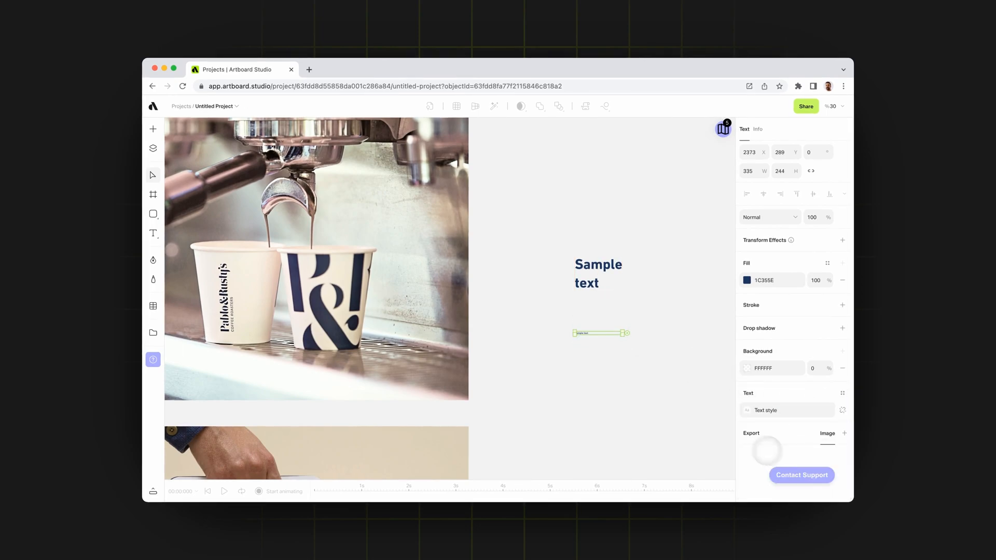
{"action": "left_click_drag", "start_coordinate": [629, 333], "coordinate": [594, 296]}
{"action": "scroll", "coordinate": [589, 304], "scroll_direction": "down", "scroll_amount": 5}
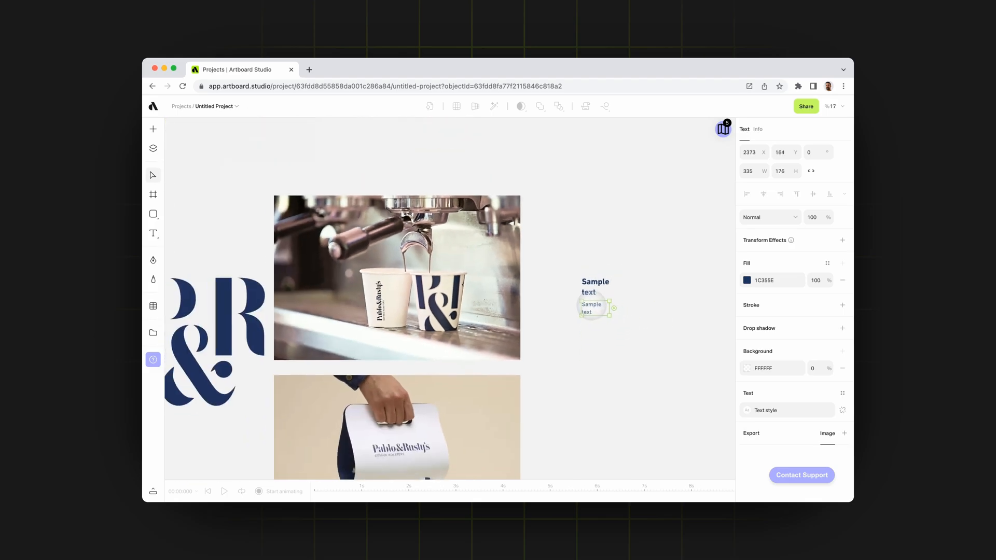
Draw a square about 791 px wide below the sample texts and fill it with the PR Coffee color #1c355e
{"action": "left_click", "coordinate": [605, 335]}
{"action": "key", "text": "r"}
{"action": "left_click_drag", "start_coordinate": [559, 338], "coordinate": [628, 406]}
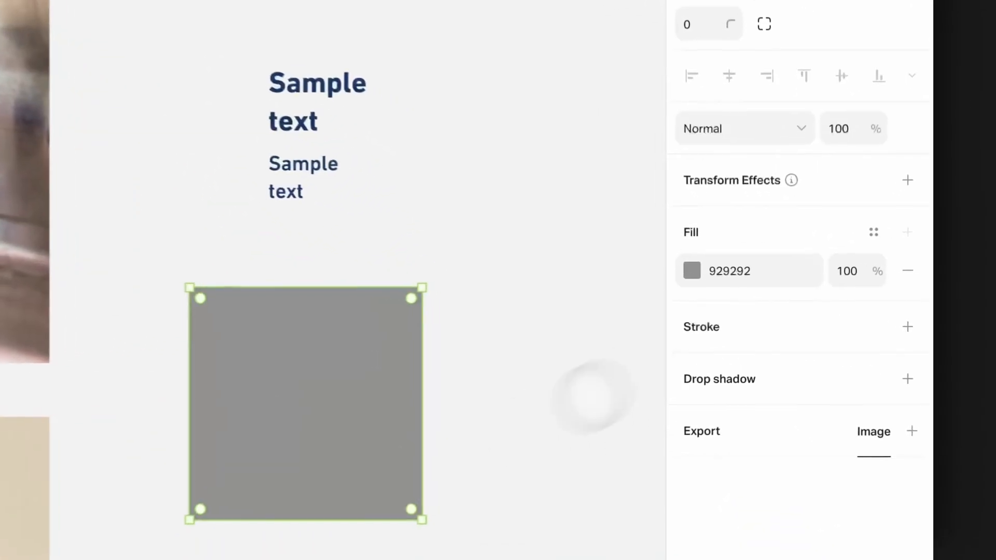
{"action": "left_click", "coordinate": [874, 232]}
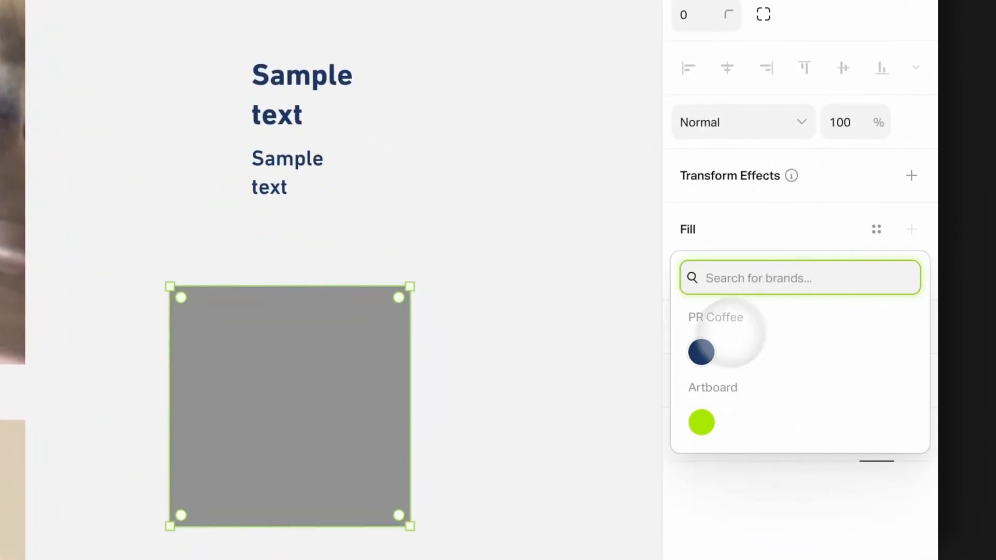
{"action": "left_click", "coordinate": [702, 352]}
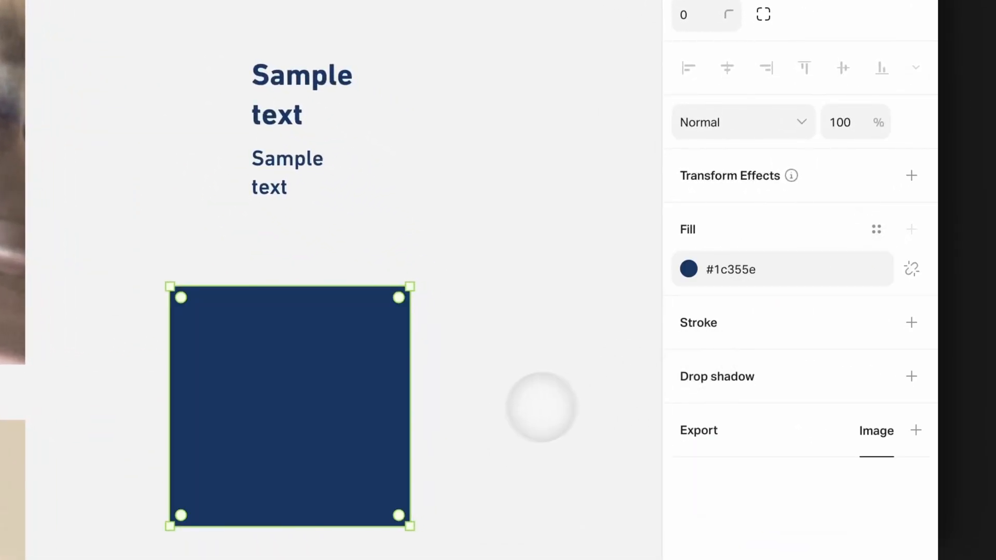
{"action": "left_click", "coordinate": [498, 418]}
{"action": "left_click", "coordinate": [527, 361]}
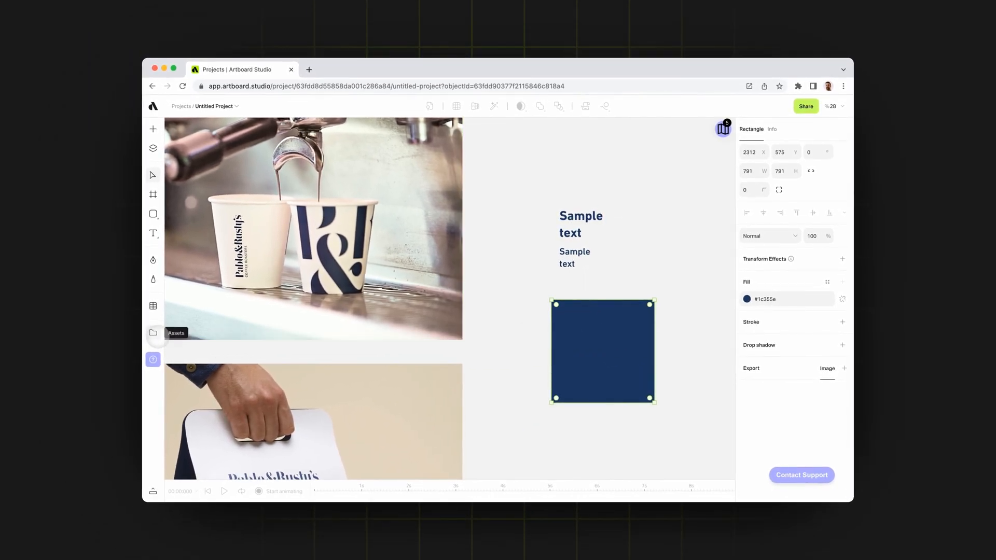
Check the project's PR Coffee asset folder, return to the projects overview and add color #E2C148 to the PR Coffee branding
{"action": "left_click", "coordinate": [154, 334]}
{"action": "left_click", "coordinate": [194, 265]}
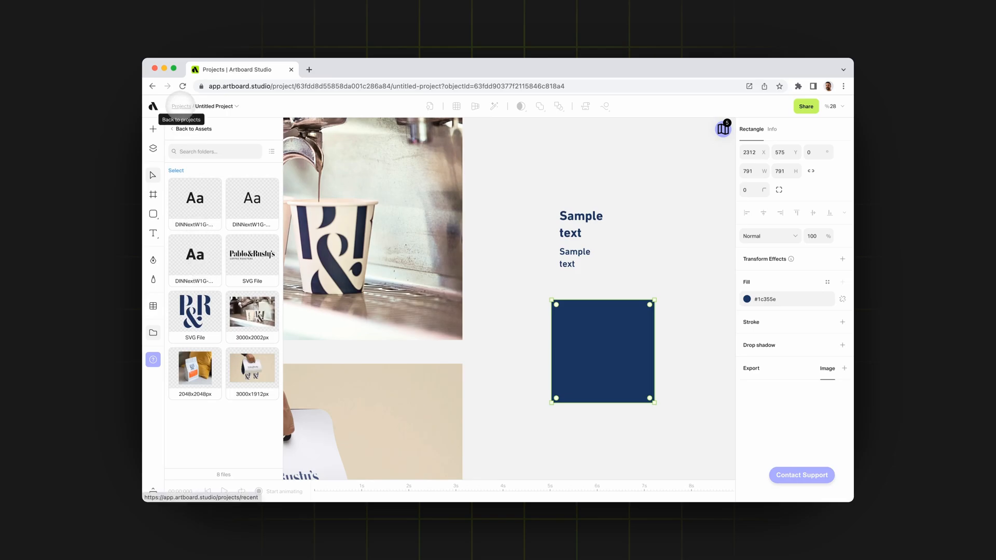
{"action": "left_click", "coordinate": [181, 107]}
{"action": "left_click", "coordinate": [186, 200]}
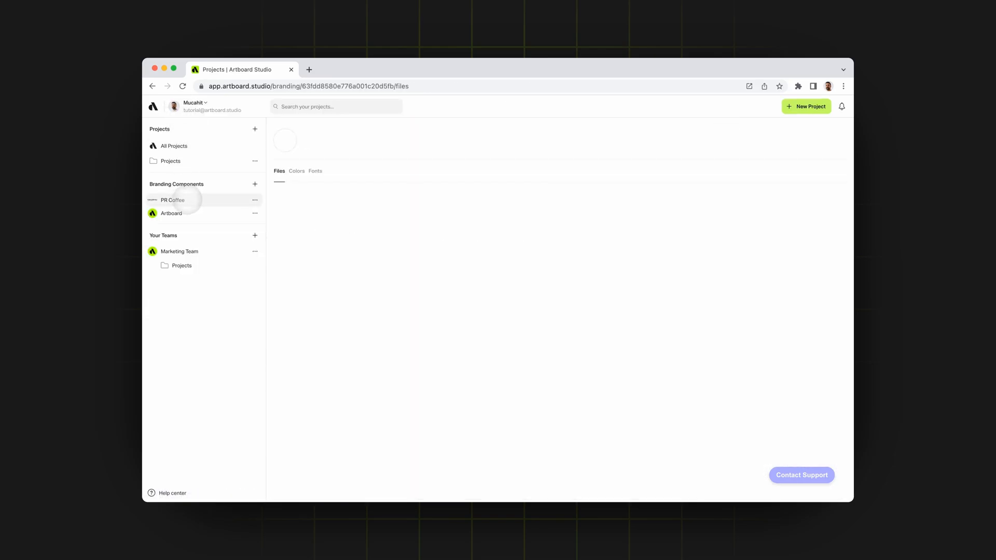
{"action": "left_click", "coordinate": [296, 171]}
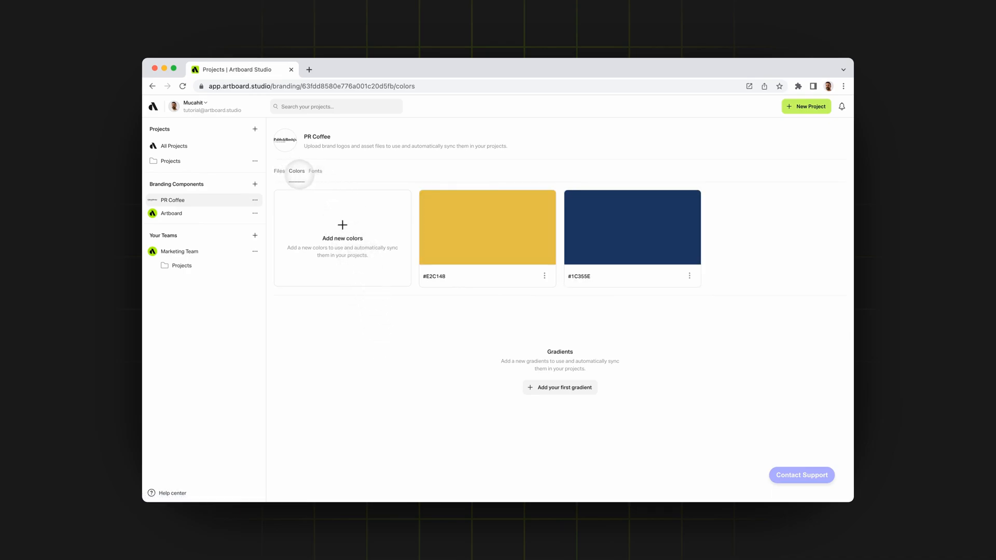
Replace the 3000x2002 px coffee cups asset in the PR Coffee files with PR-wholesale-feature_Crop.jpg from the PR folder
{"action": "left_click", "coordinate": [279, 171]}
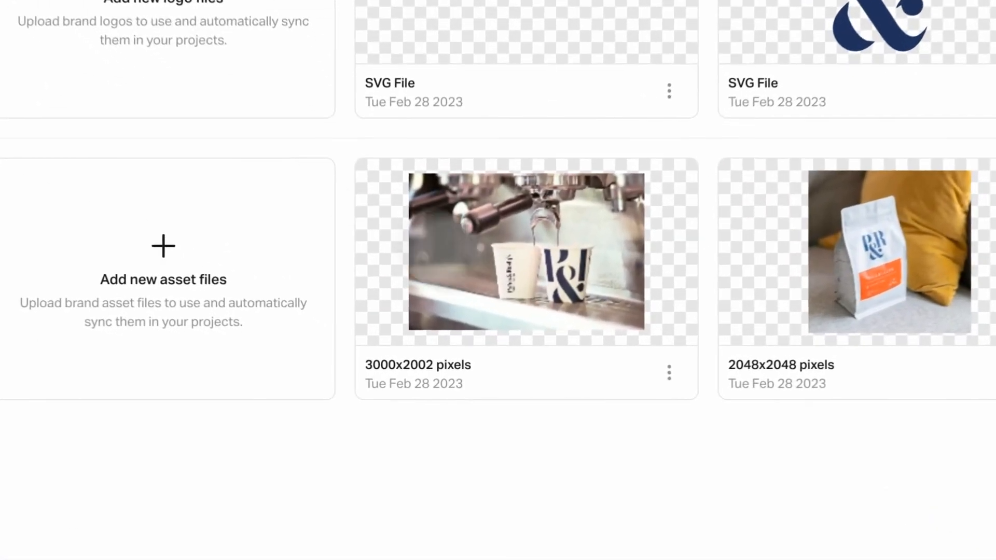
{"action": "left_click", "coordinate": [673, 373]}
{"action": "left_click", "coordinate": [596, 377]}
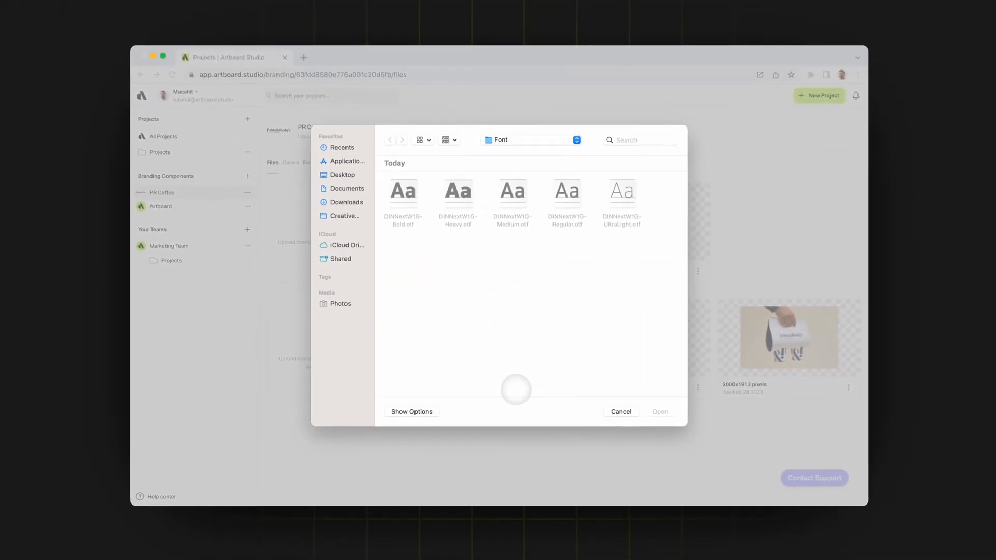
{"action": "left_click", "coordinate": [499, 140]}
{"action": "left_click", "coordinate": [495, 149]}
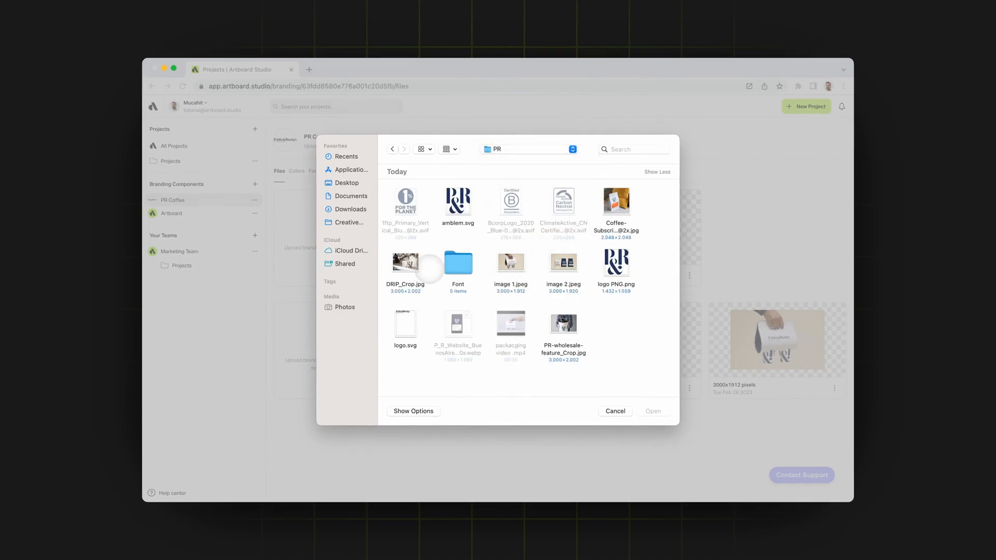
{"action": "double_click", "coordinate": [542, 318]}
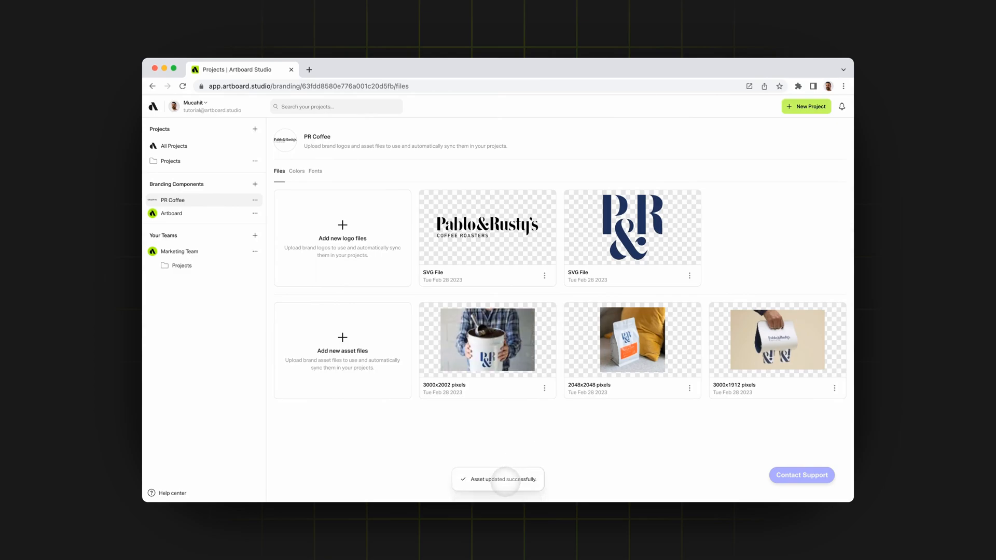
Reopen Untitled Project from All Projects and change the square's fill to the PR Coffee color #e2c148
{"action": "left_click", "coordinate": [176, 146]}
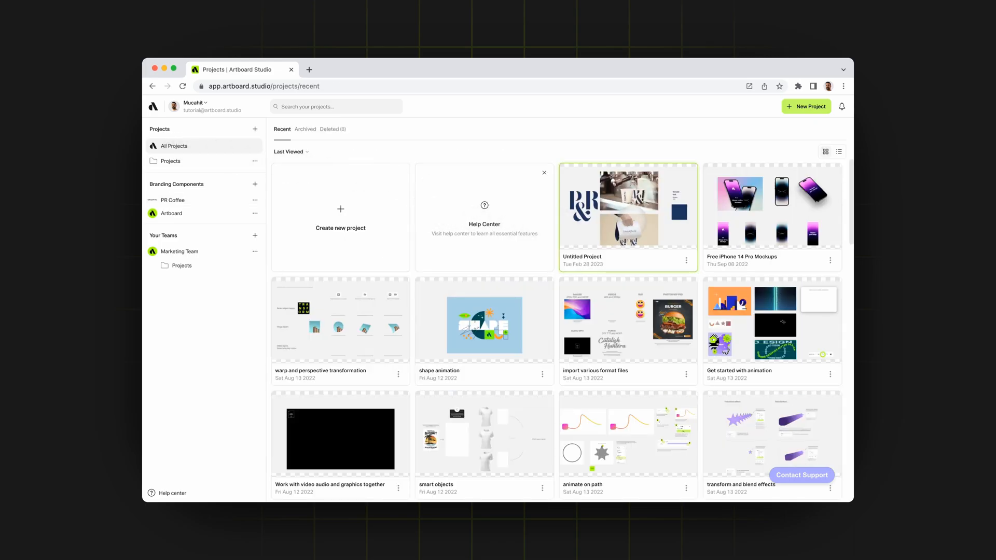
{"action": "left_click", "coordinate": [616, 243]}
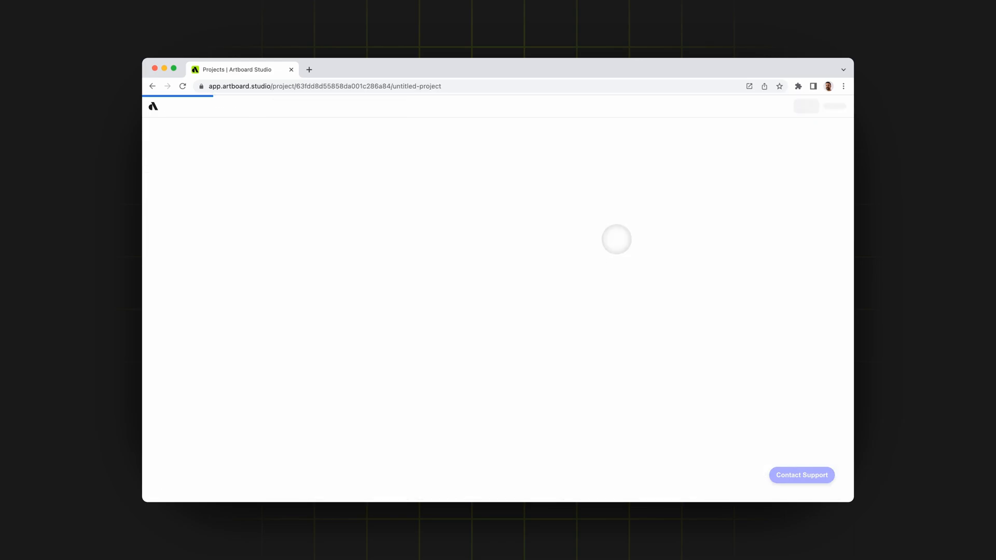
{"action": "scroll", "coordinate": [697, 215], "scroll_direction": "up", "scroll_amount": 3}
{"action": "scroll", "coordinate": [695, 216], "scroll_direction": "right", "scroll_amount": 3}
{"action": "left_click", "coordinate": [634, 275]}
{"action": "left_click", "coordinate": [827, 283]}
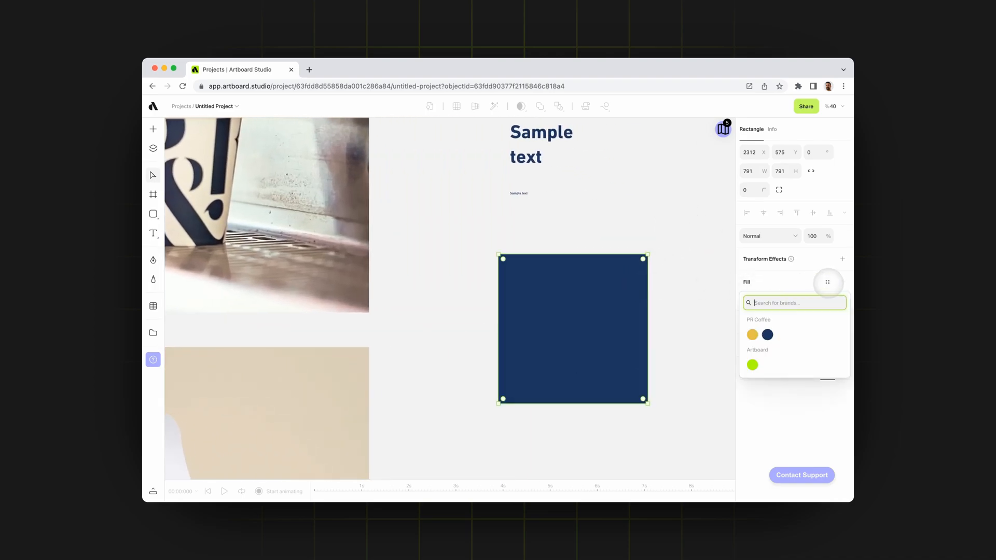
{"action": "left_click", "coordinate": [753, 335]}
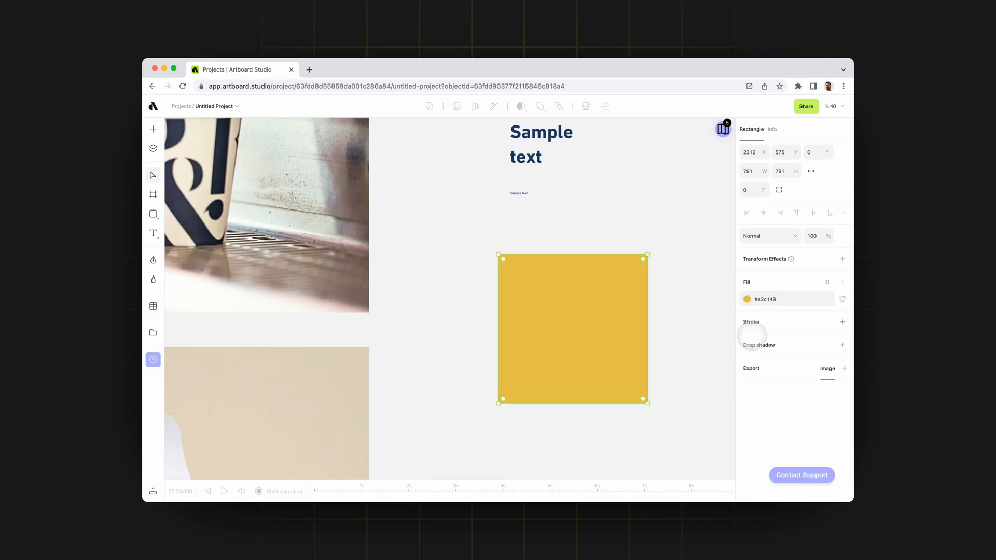
Duplicate the yellow square to its right and fill the copy with the PR Coffee color #1c355e
{"action": "left_click_drag", "start_coordinate": [543, 312], "coordinate": [668, 312]}
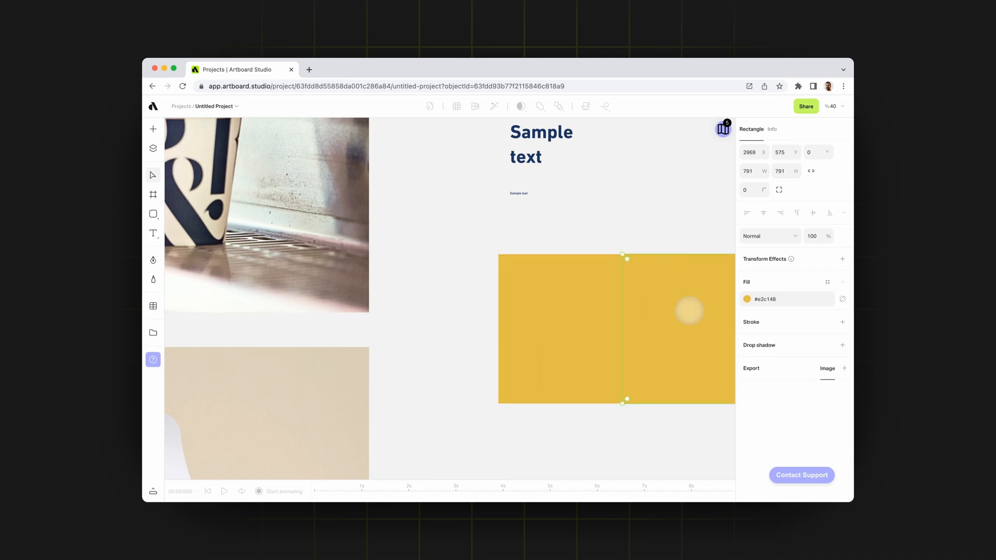
{"action": "left_click", "coordinate": [827, 283]}
{"action": "left_click", "coordinate": [767, 331]}
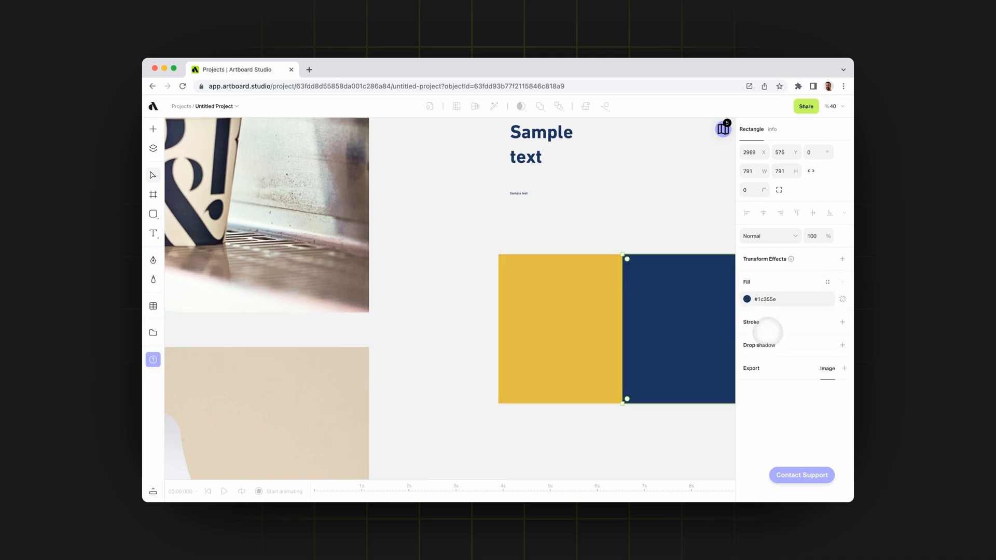
{"action": "left_click", "coordinate": [669, 238]}
{"action": "scroll", "coordinate": [618, 262], "scroll_direction": "down", "scroll_amount": 10}
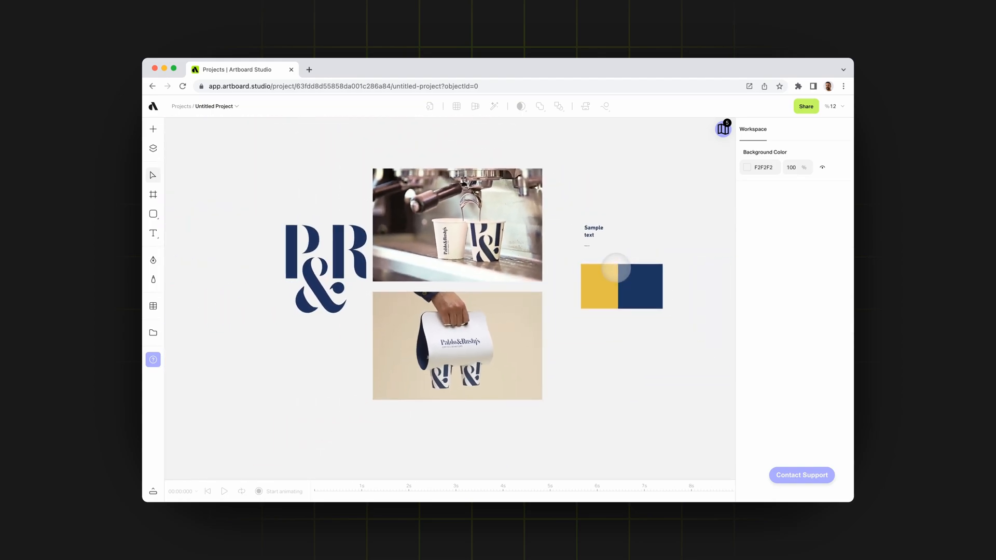
Place the updated 3000x2002 px bucket photo from the PR Coffee asset folder below the two color squares
{"action": "left_click", "coordinate": [152, 333]}
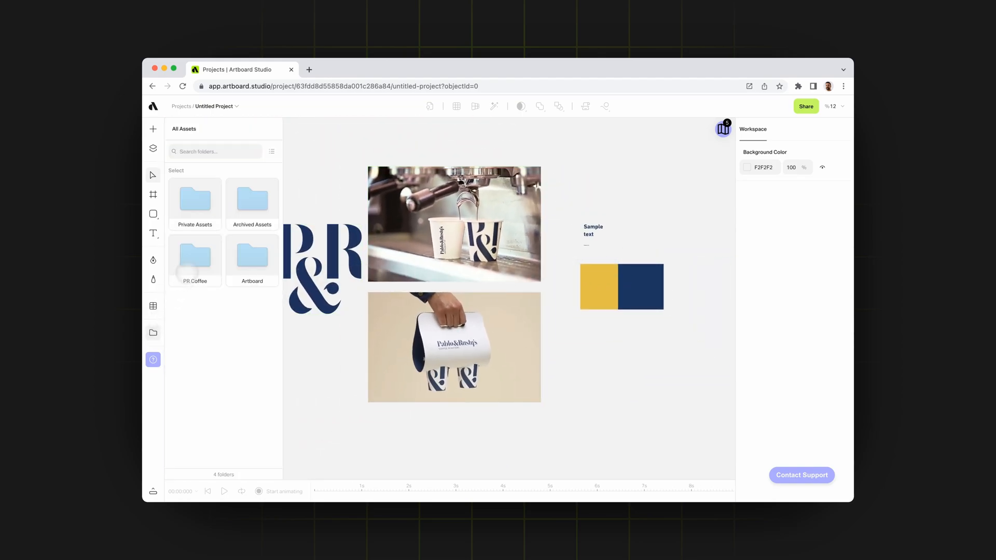
{"action": "left_click", "coordinate": [185, 274]}
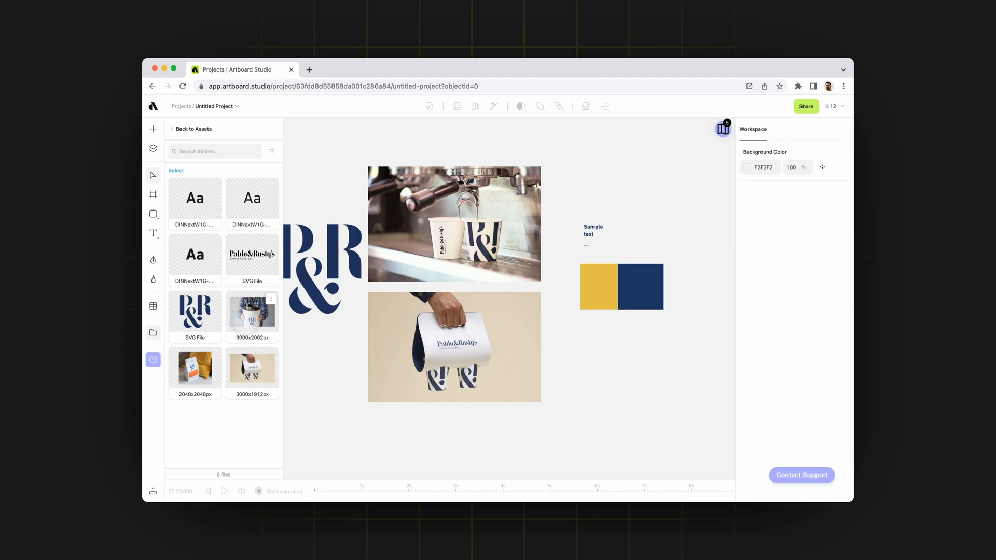
{"action": "left_click_drag", "start_coordinate": [252, 311], "coordinate": [609, 371]}
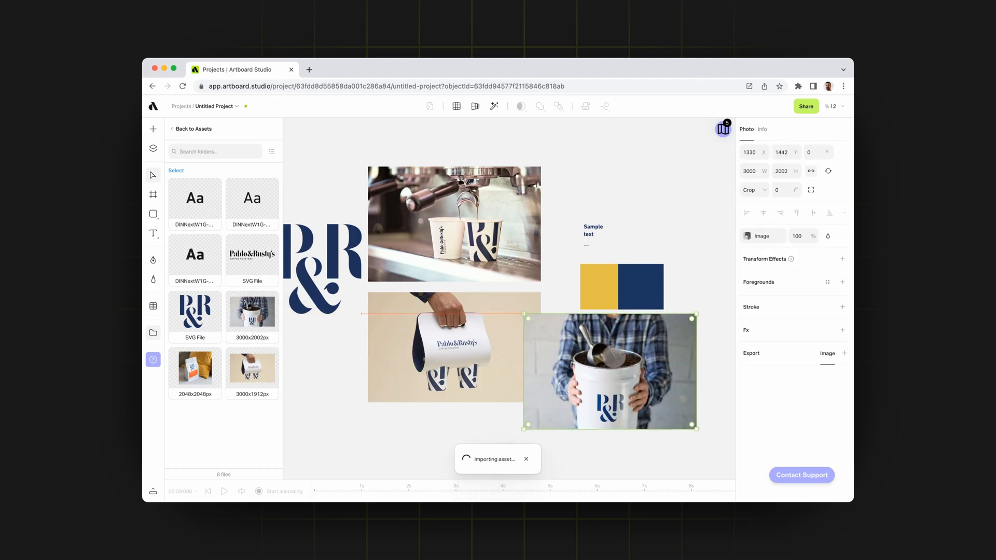
{"action": "left_click", "coordinate": [694, 298]}
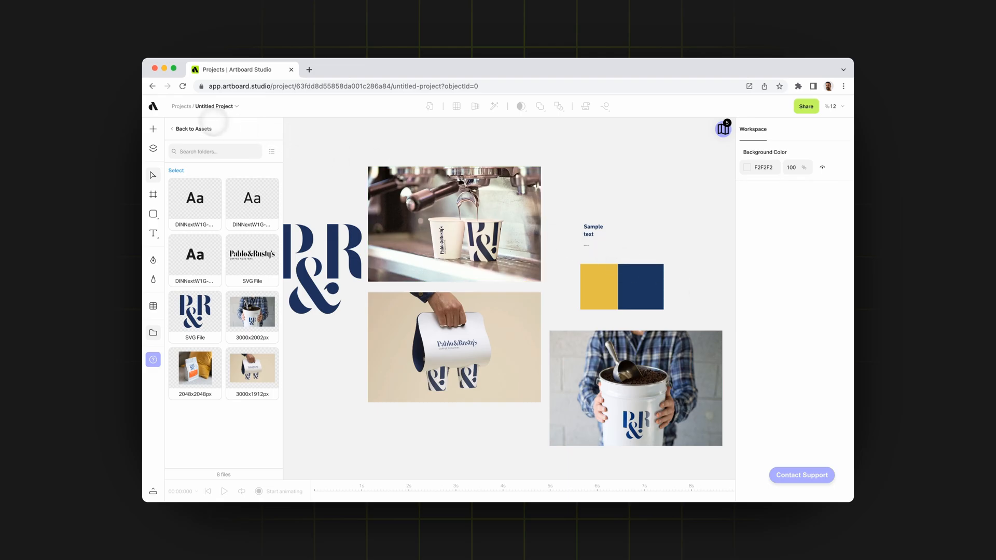
Return to the projects overview and create a new team named "PR Team"
{"action": "left_click", "coordinate": [181, 106]}
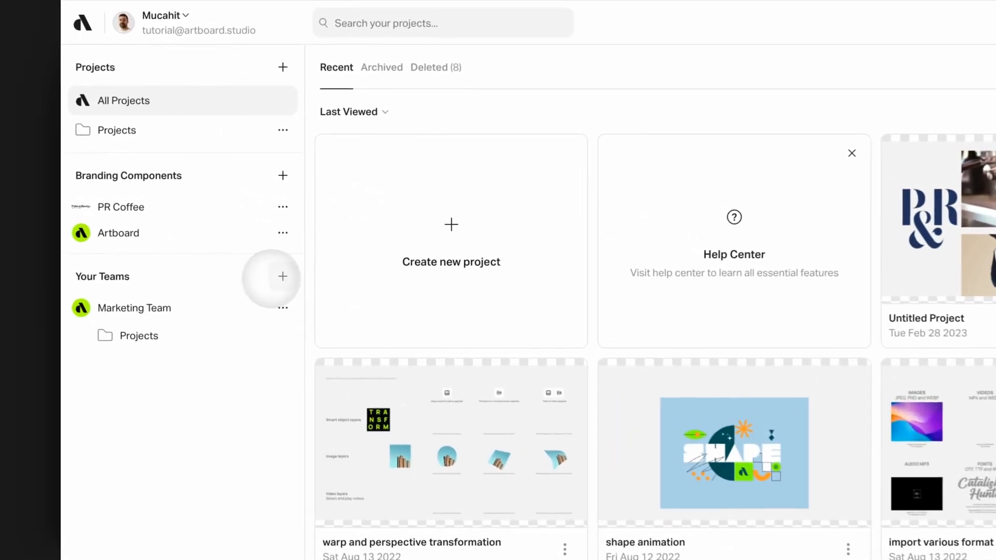
{"action": "left_click", "coordinate": [255, 235]}
{"action": "type", "text": "PR"}
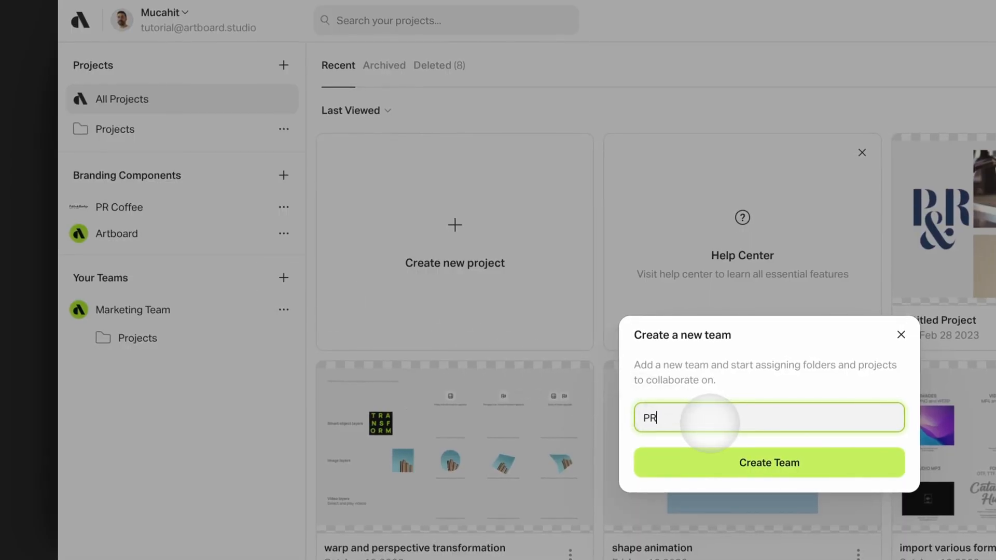
{"action": "type", "text": " Team"}
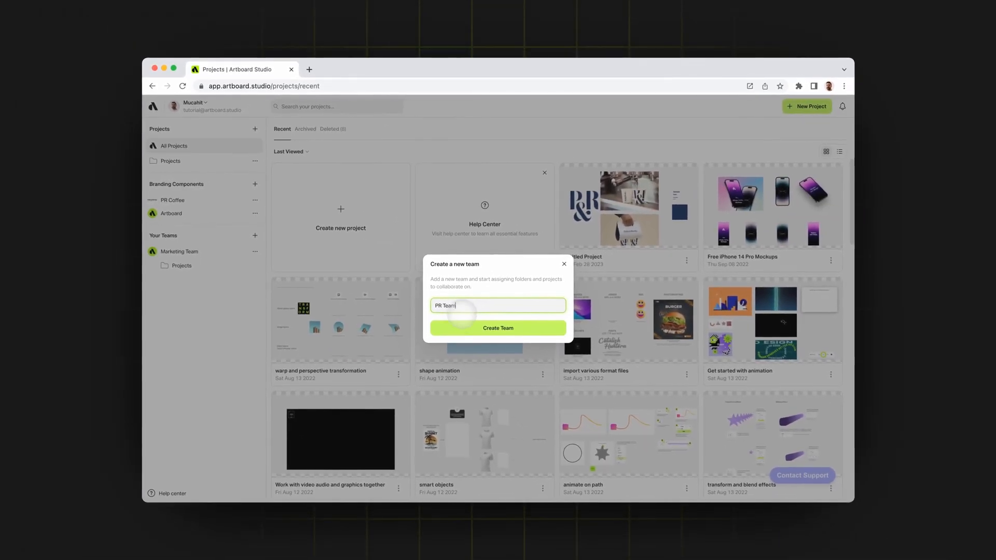
{"action": "left_click", "coordinate": [452, 328]}
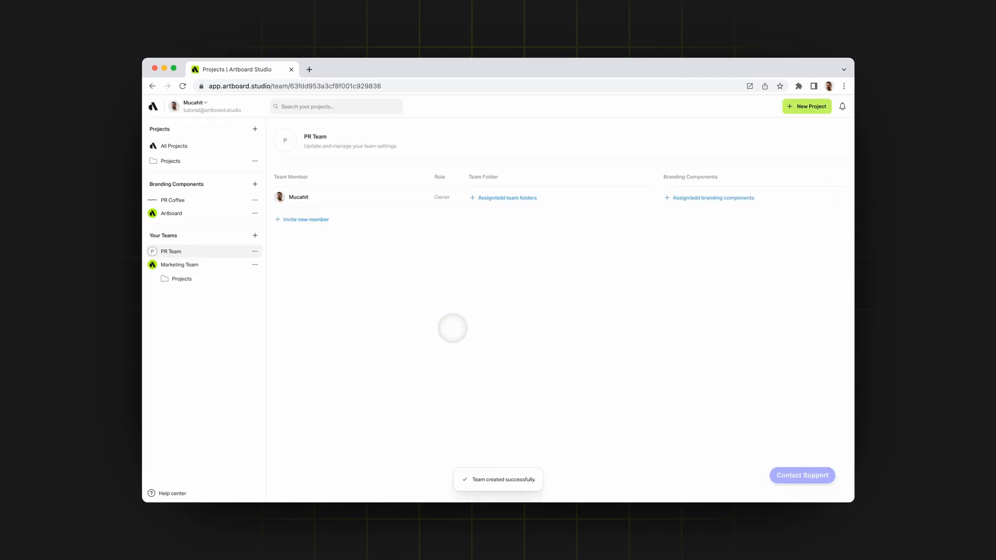
Set logo PNG.png as the PR Team's picture and assign the PR Coffee brand to the team
{"action": "left_click", "coordinate": [290, 146]}
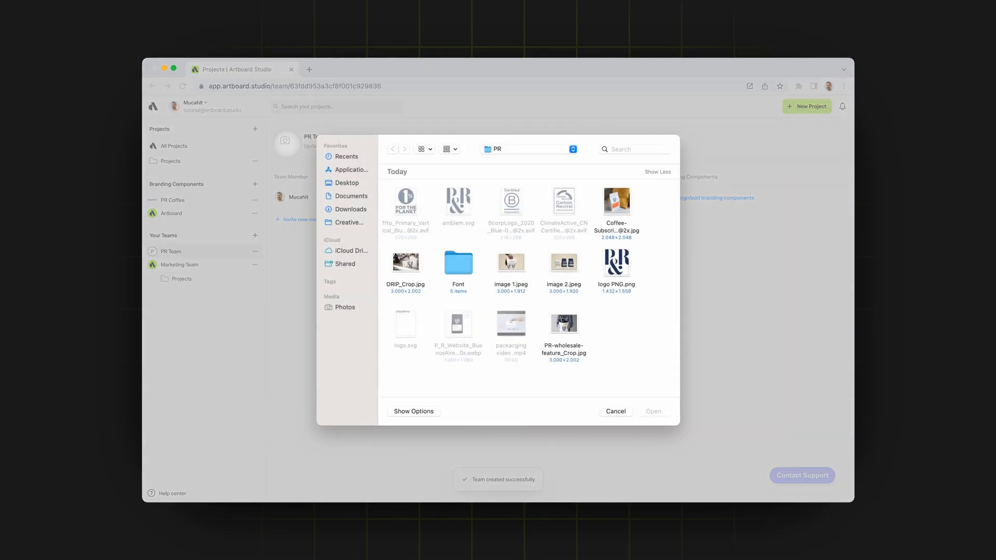
{"action": "double_click", "coordinate": [617, 262]}
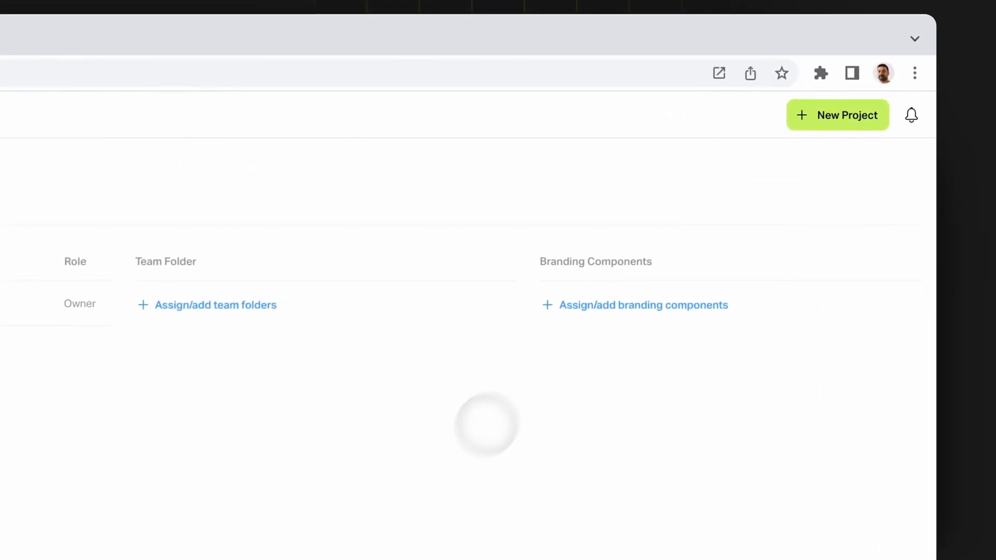
{"action": "left_click", "coordinate": [600, 307]}
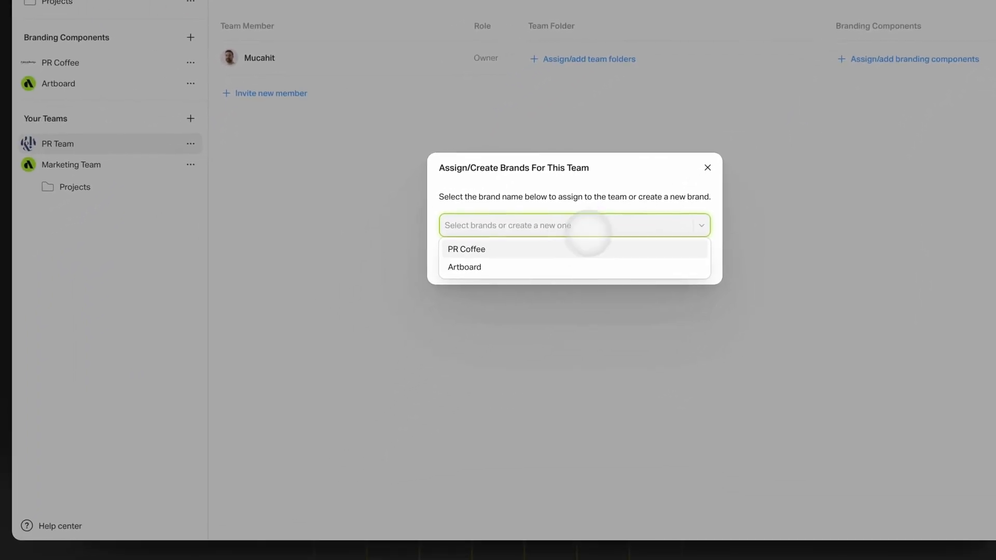
{"action": "left_click", "coordinate": [531, 264]}
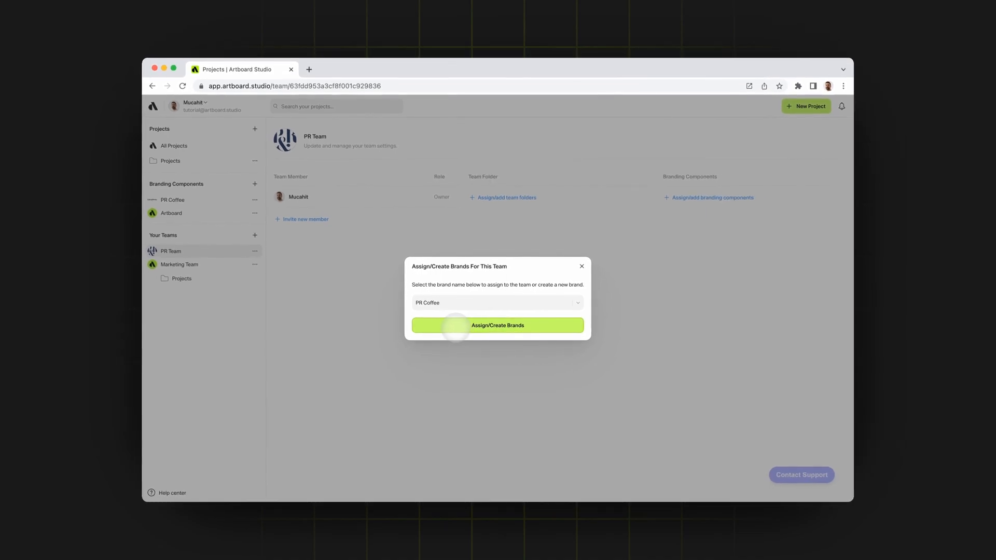
{"action": "left_click", "coordinate": [455, 326]}
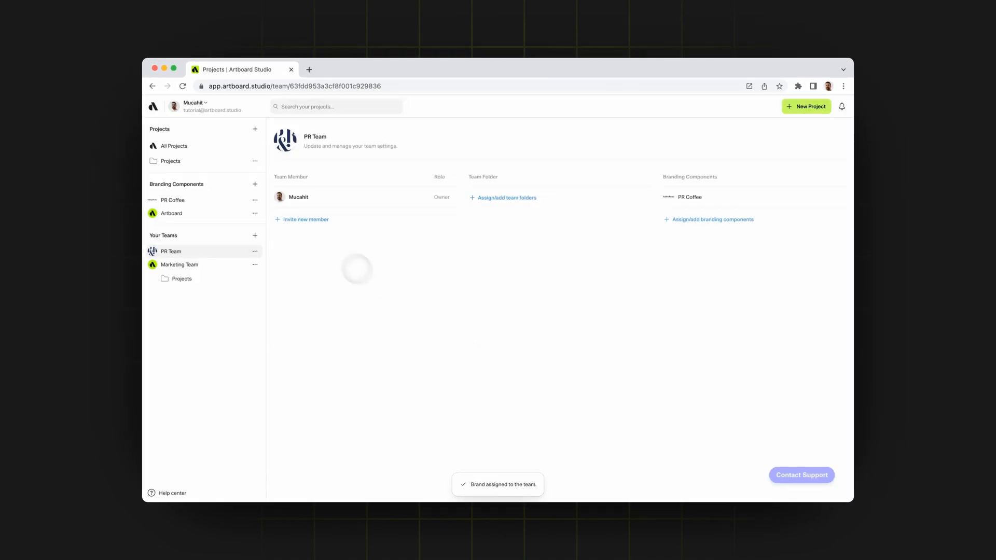
Invite a new member to PR Team using their e-mail address and set their role to Can edit
{"action": "left_click", "coordinate": [314, 220]}
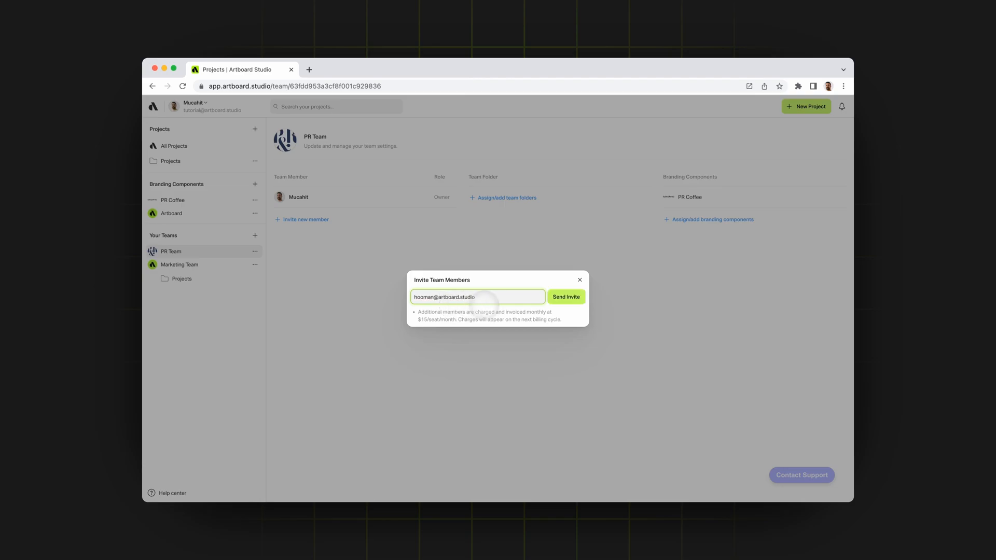
{"action": "left_click", "coordinate": [560, 300]}
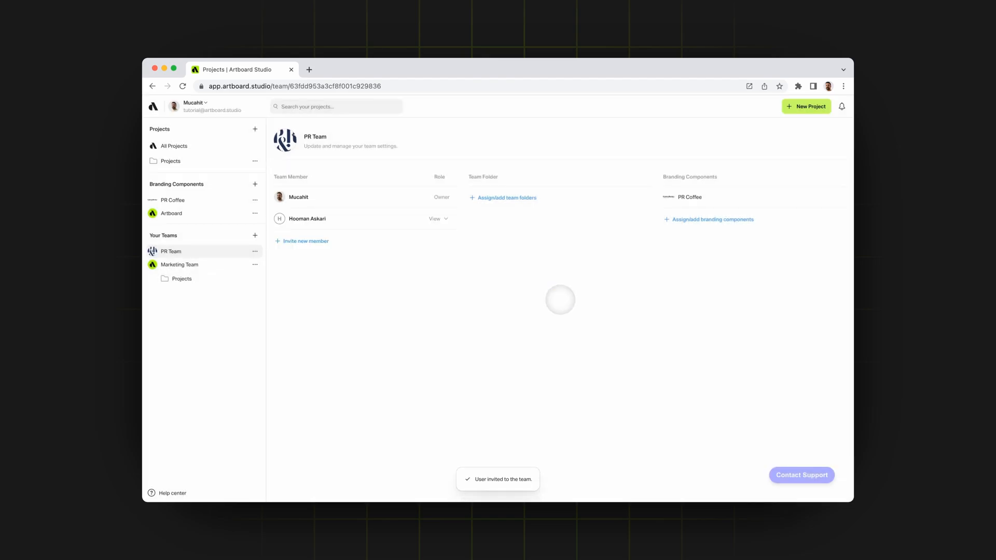
{"action": "left_click", "coordinate": [446, 219]}
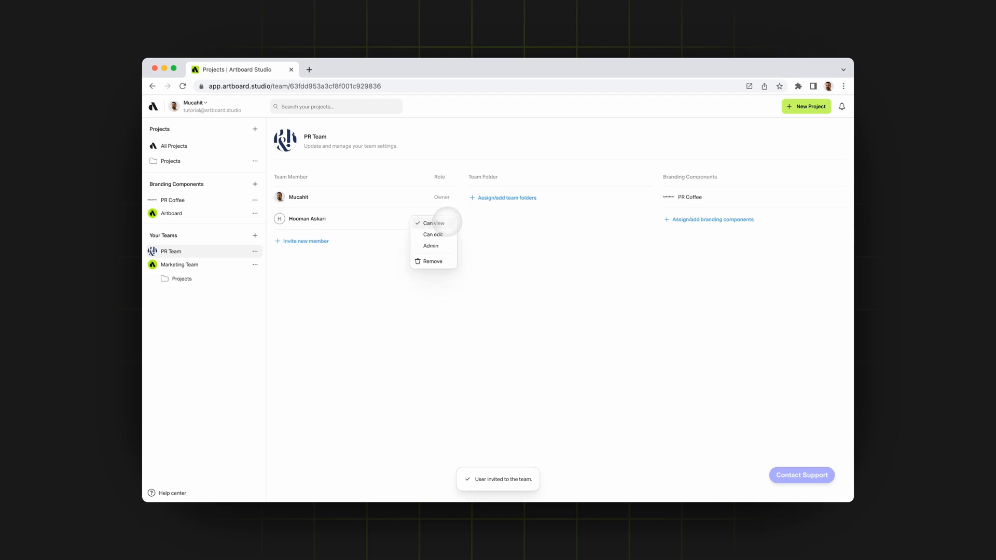
{"action": "left_click", "coordinate": [434, 234]}
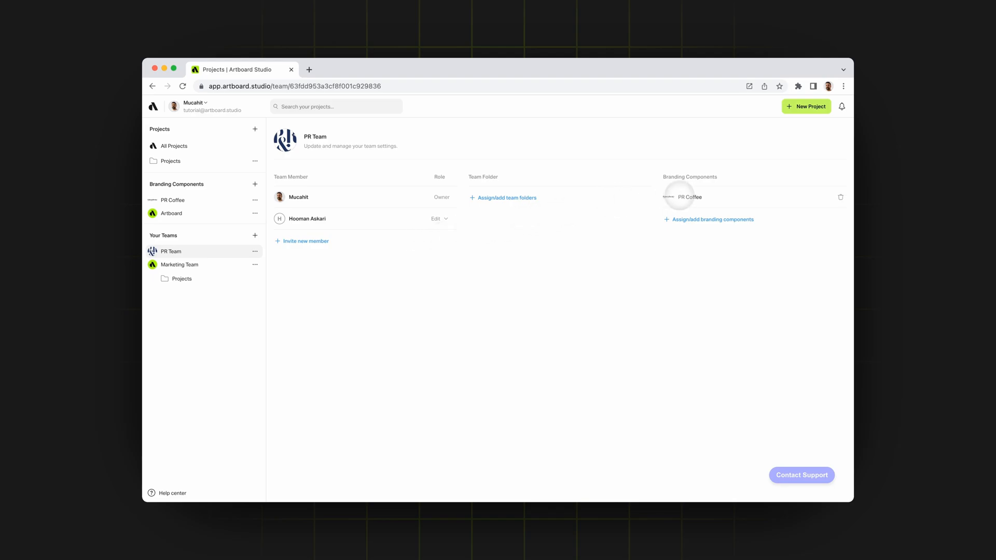
Review the colors, fonts and files stored in the PR Coffee branding component
{"action": "left_click", "coordinate": [202, 201]}
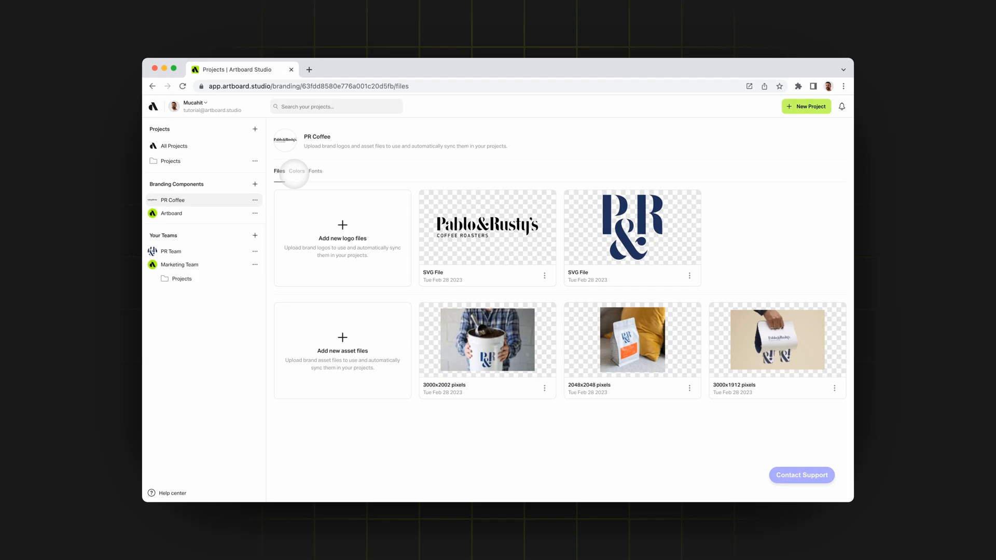
{"action": "left_click", "coordinate": [296, 171]}
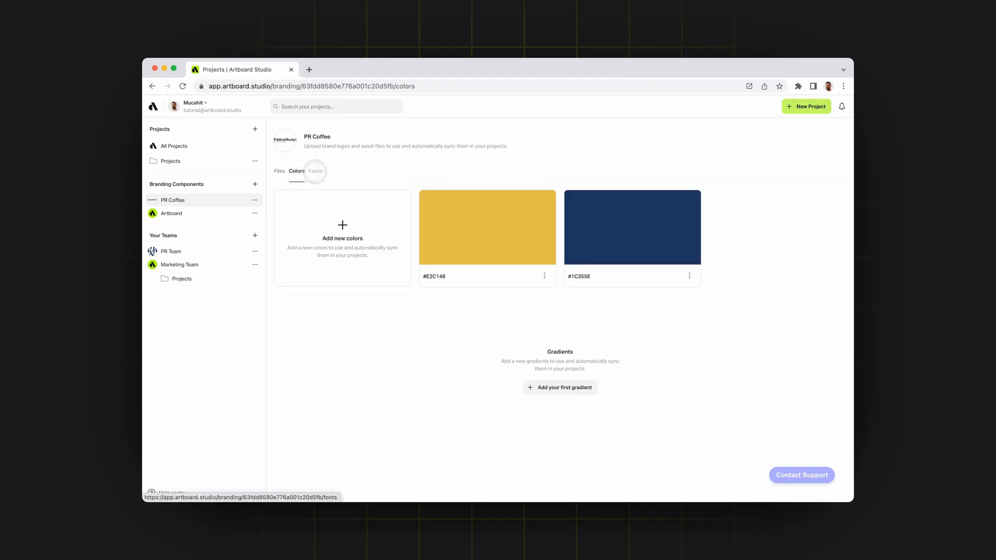
{"action": "left_click", "coordinate": [316, 172]}
{"action": "left_click", "coordinate": [297, 172]}
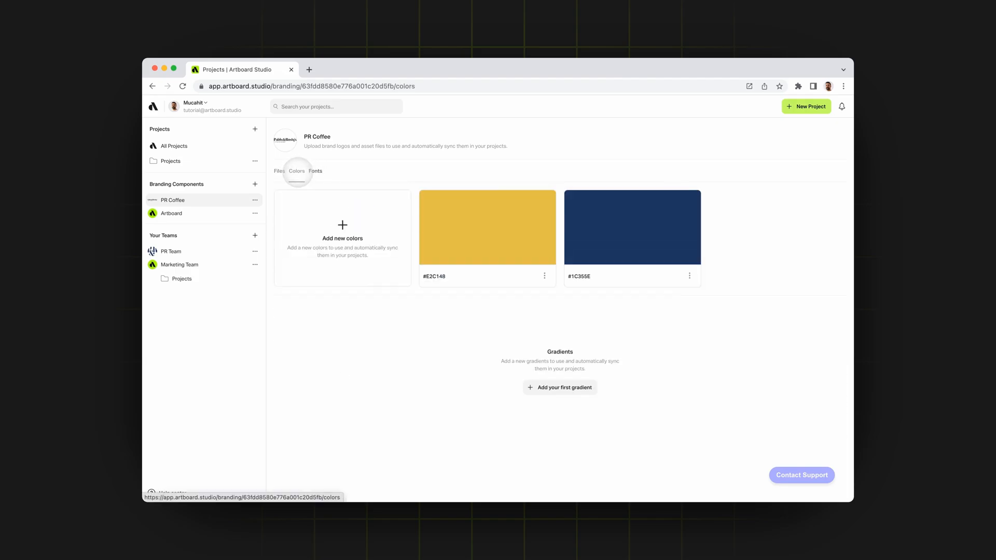
{"action": "left_click", "coordinate": [280, 171]}
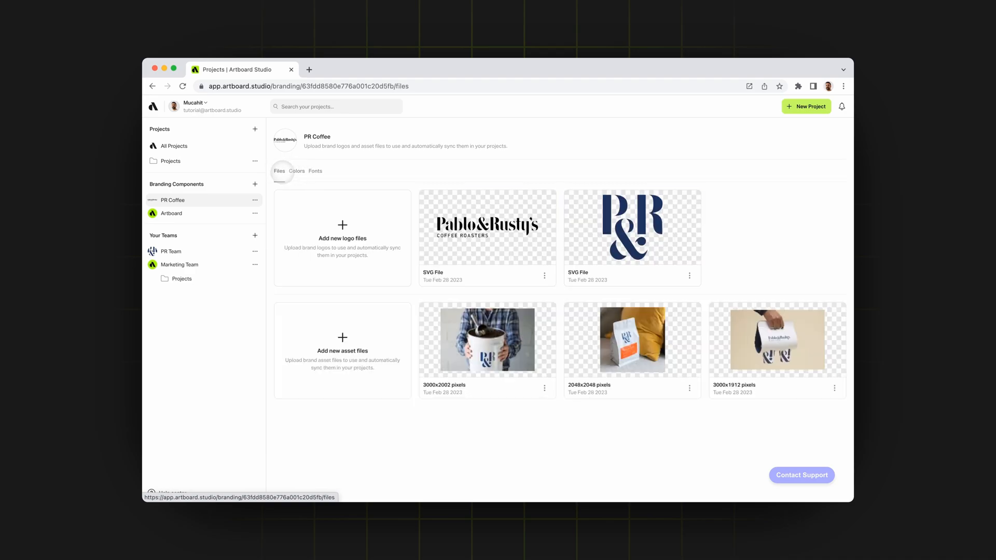